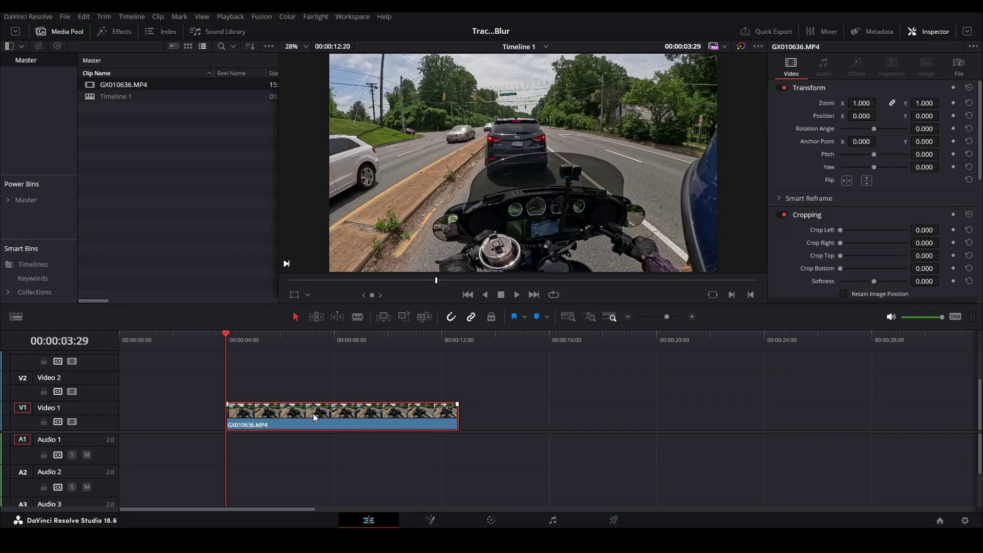
Open the clip on the Color page, add serial nodes, then delete them to leave only node 01
{"action": "left_click", "coordinate": [492, 521]}
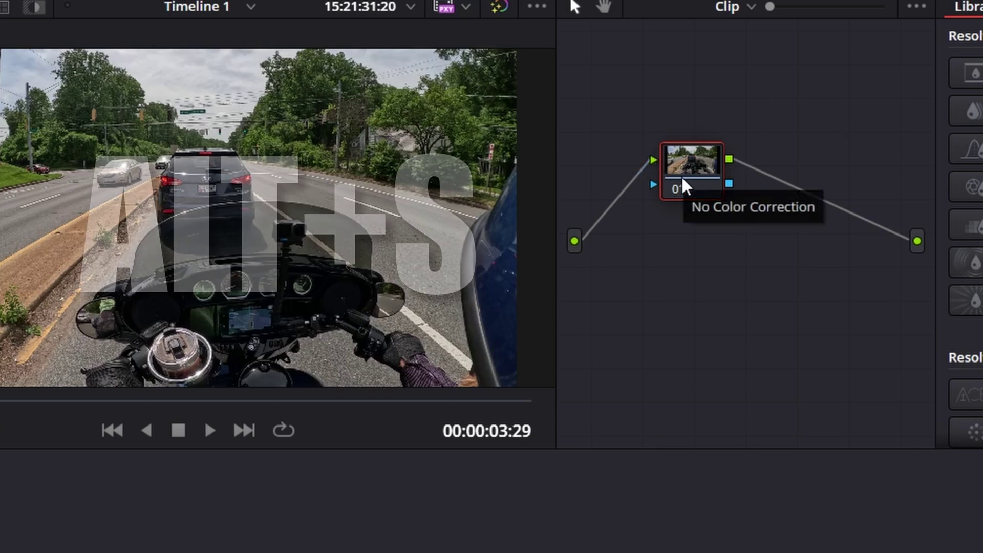
{"action": "key", "text": "alt+s"}
{"action": "key", "text": "alt+s"}
{"action": "key", "text": "alt+s"}
{"action": "key", "text": "alt+s"}
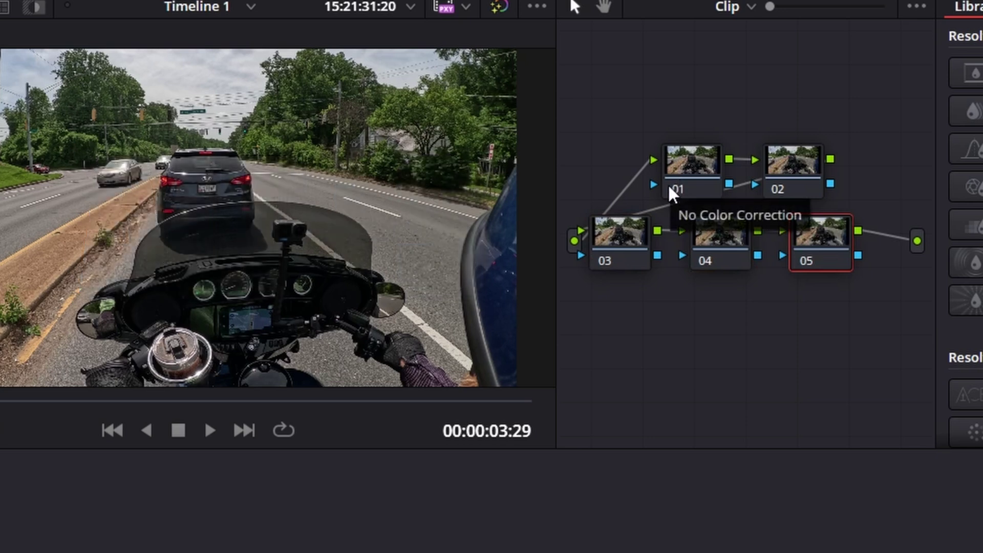
{"action": "left_click", "coordinate": [700, 174]}
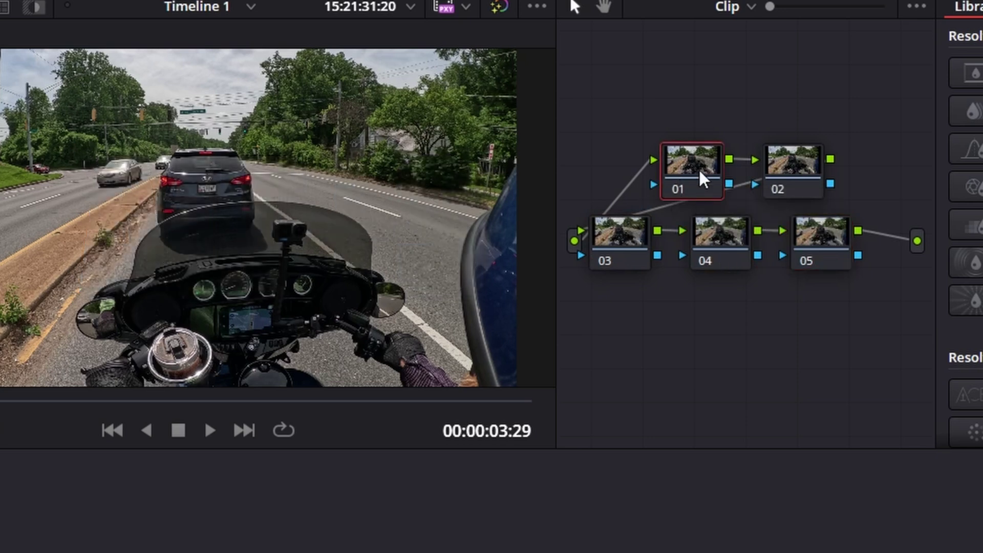
{"action": "left_click", "coordinate": [799, 180]}
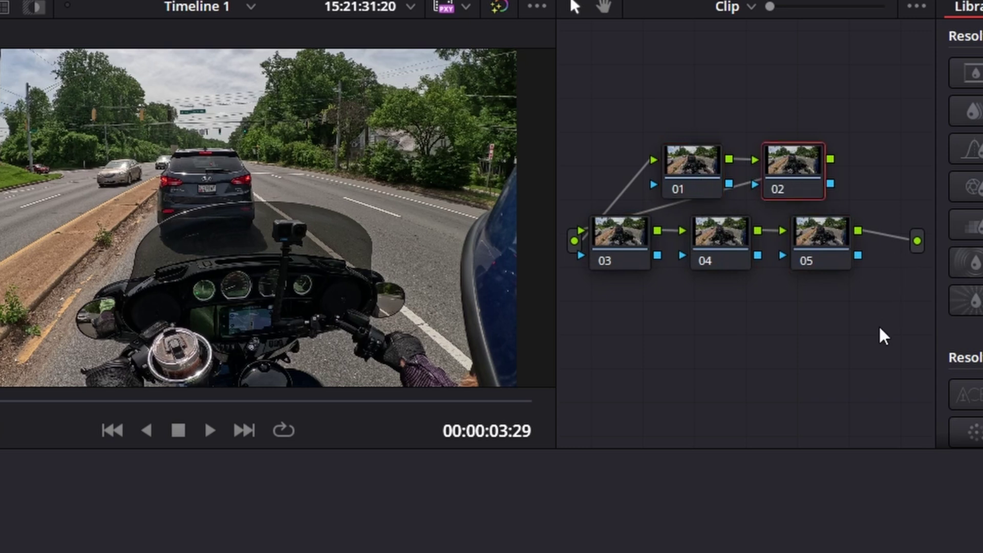
{"action": "key", "text": "Delete"}
{"action": "key", "text": "Delete"}
{"action": "key", "text": "Delete"}
{"action": "key", "text": "Delete"}
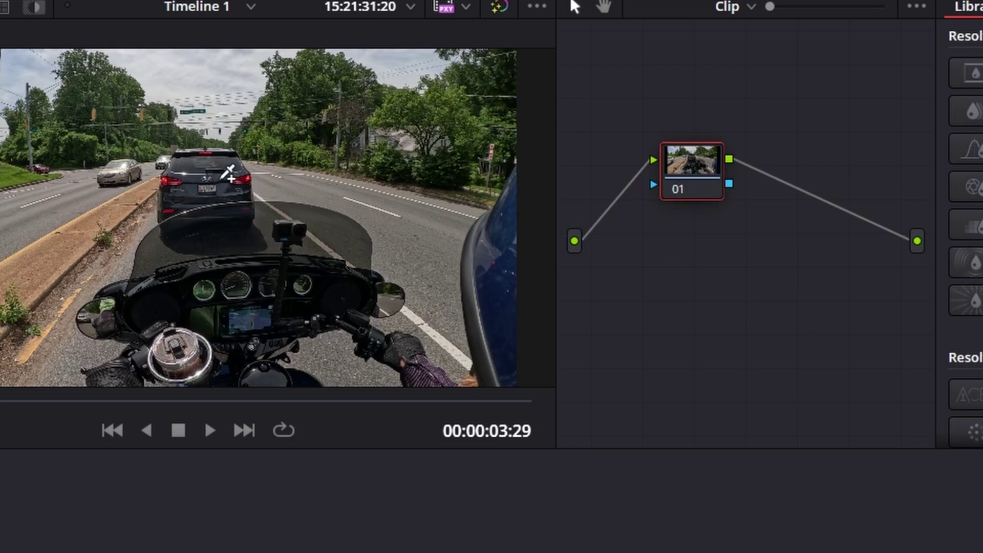
Zoom the viewer onto the licence plate and pick the Curve window shape
{"action": "scroll", "coordinate": [227, 175], "scroll_direction": "up", "scroll_amount": 4}
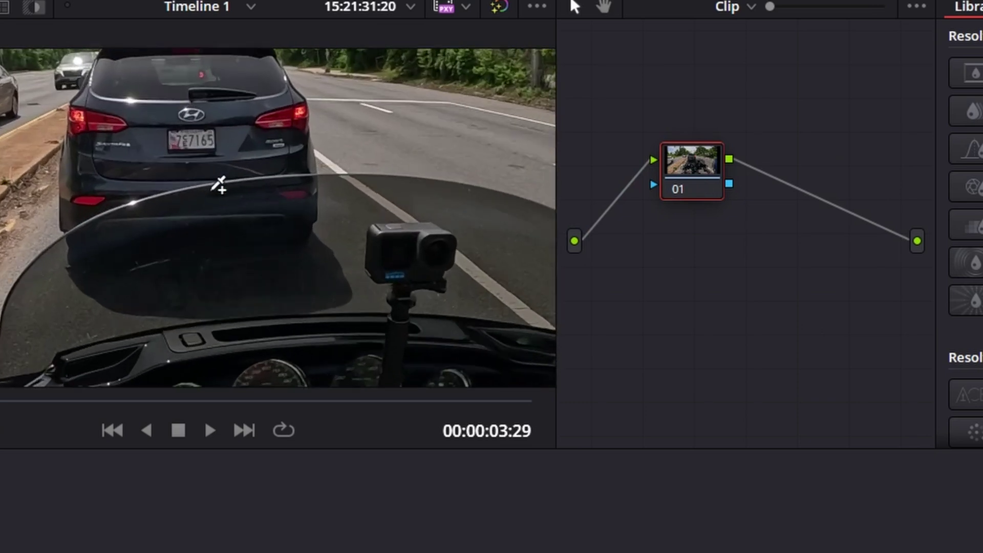
{"action": "scroll", "coordinate": [219, 185], "scroll_direction": "up", "scroll_amount": 5}
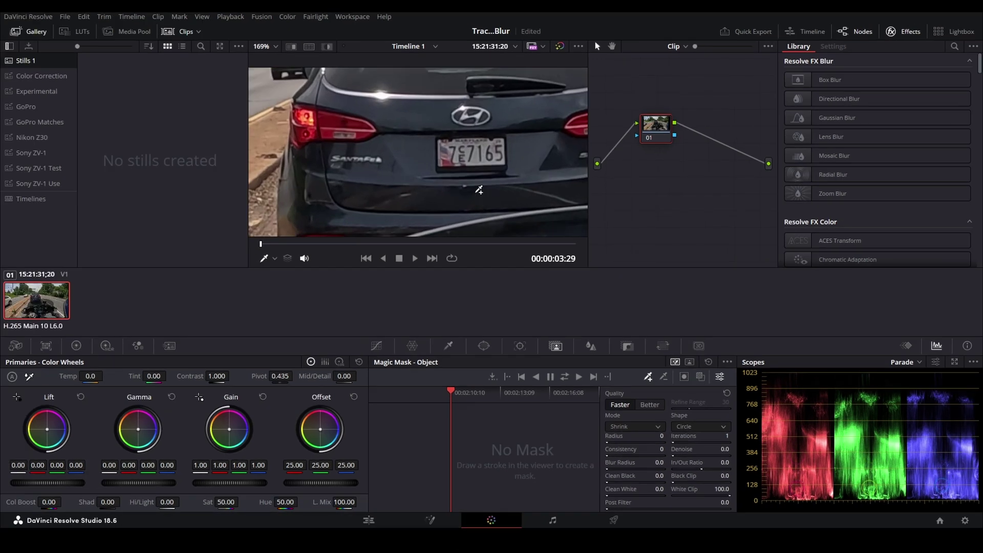
{"action": "scroll", "coordinate": [480, 190], "scroll_direction": "up", "scroll_amount": 4}
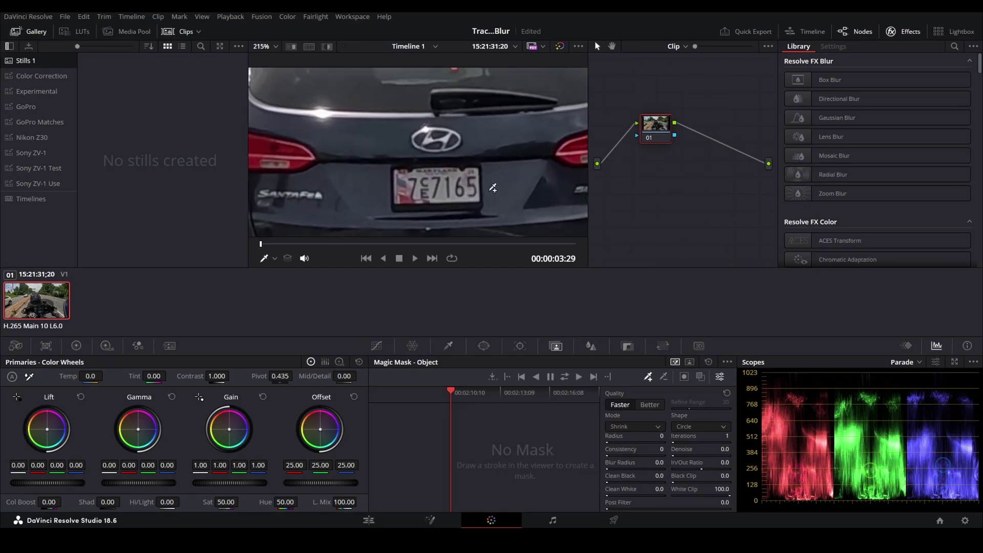
{"action": "left_click_drag", "start_coordinate": [493, 188], "coordinate": [486, 155]}
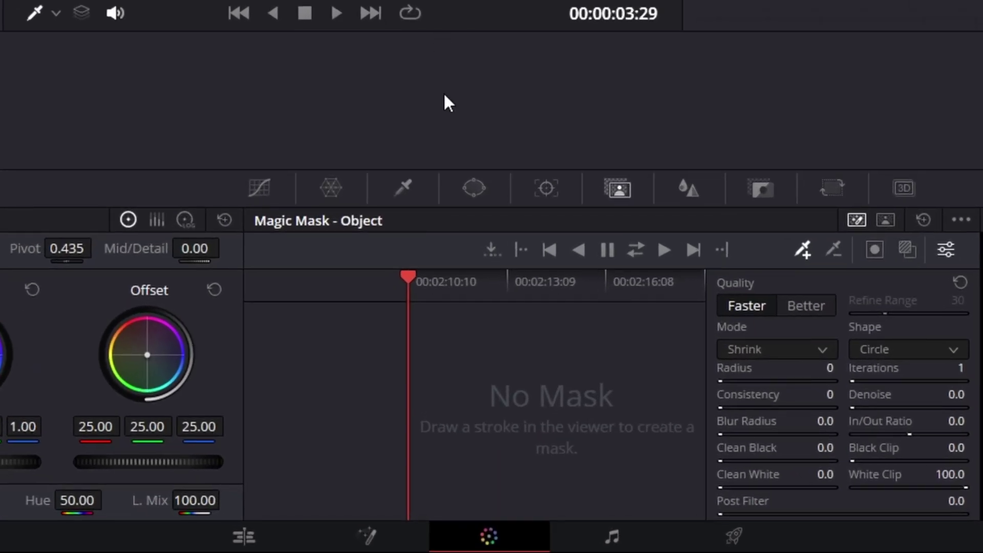
{"action": "left_click", "coordinate": [472, 194]}
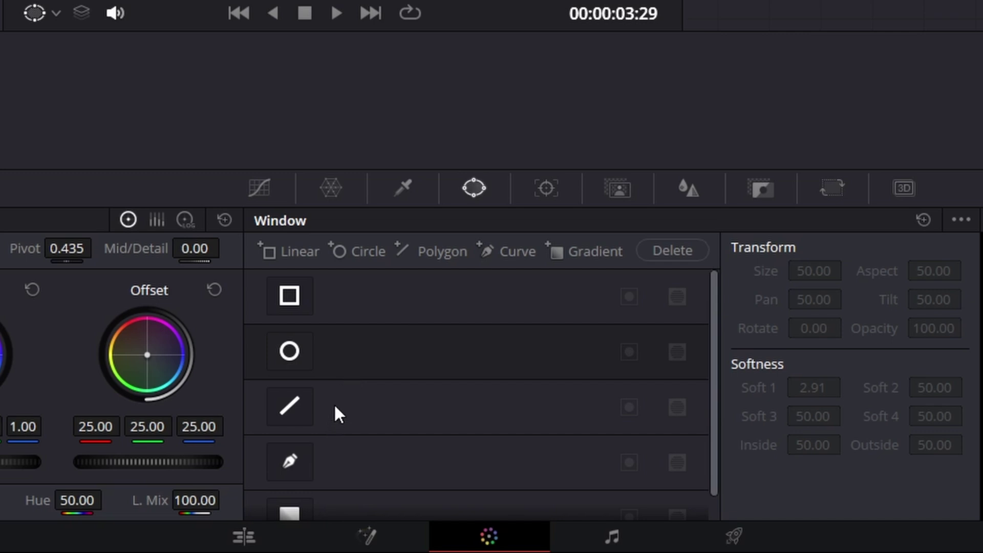
{"action": "scroll", "coordinate": [334, 404], "scroll_direction": "down", "scroll_amount": 1}
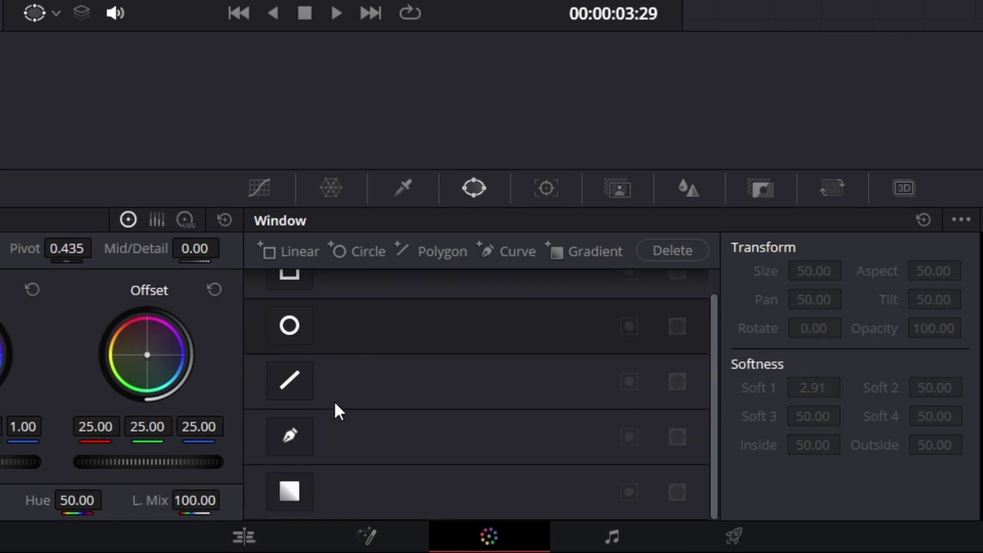
{"action": "left_click", "coordinate": [519, 251]}
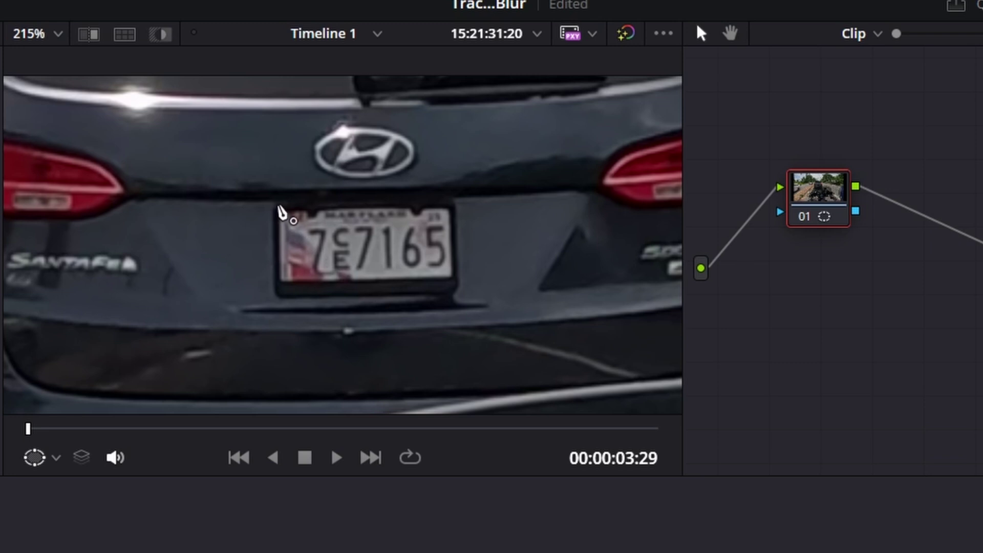
Draw a curve through the plate's four corners and close it on the first point
{"action": "left_click", "coordinate": [278, 205]}
{"action": "left_click", "coordinate": [449, 201]}
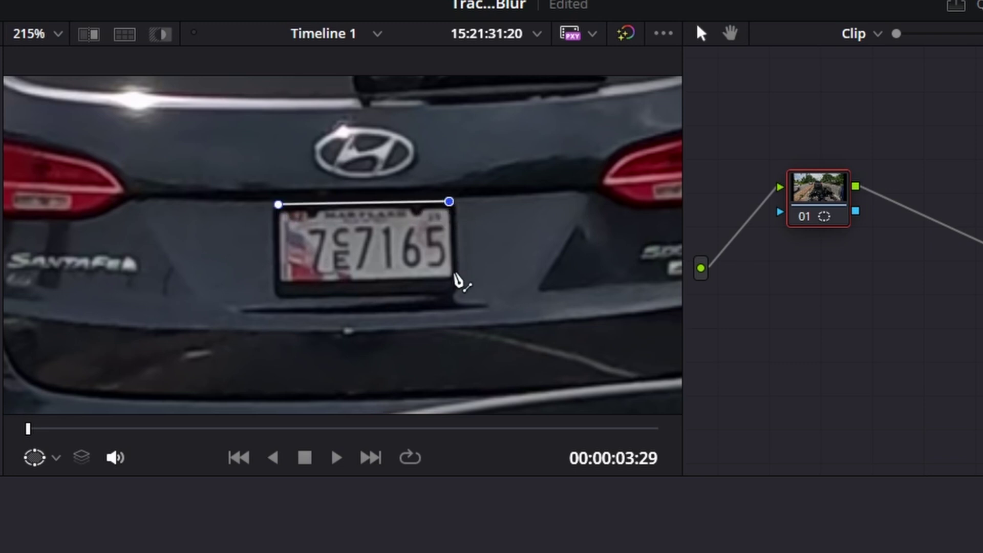
{"action": "left_click", "coordinate": [451, 281]}
{"action": "left_click", "coordinate": [280, 286]}
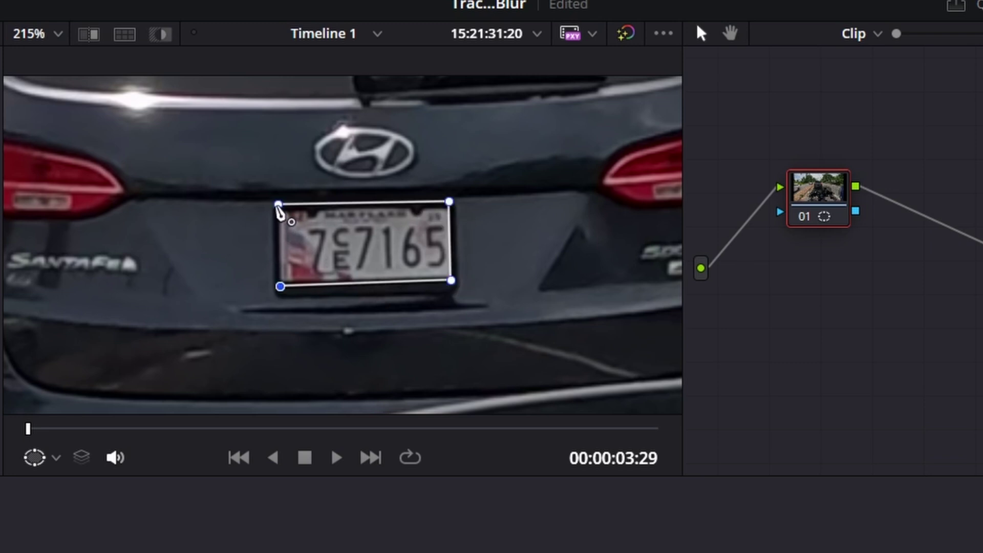
{"action": "left_click", "coordinate": [278, 205]}
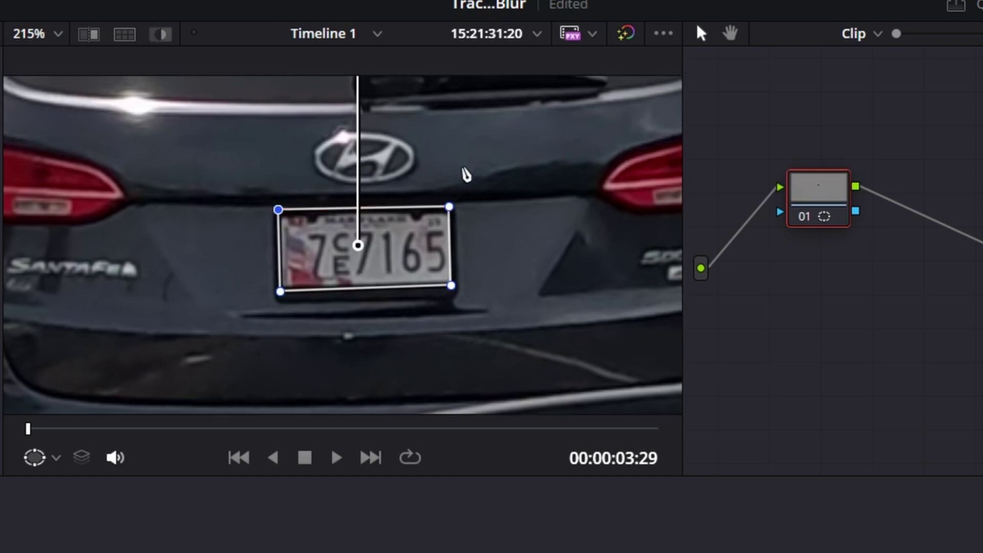
Reframe the view around the car, then try rotating the plate mask and undo it
{"action": "left_click_drag", "start_coordinate": [466, 173], "coordinate": [512, 281]}
{"action": "scroll", "coordinate": [497, 251], "scroll_direction": "down", "scroll_amount": 5}
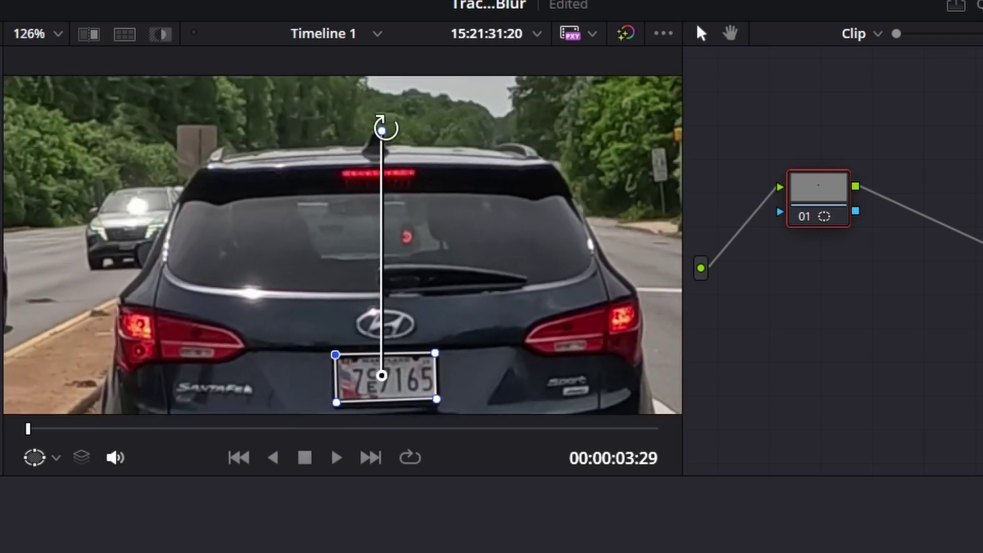
{"action": "left_click_drag", "start_coordinate": [382, 128], "coordinate": [262, 163]}
{"action": "key", "text": "ctrl+z"}
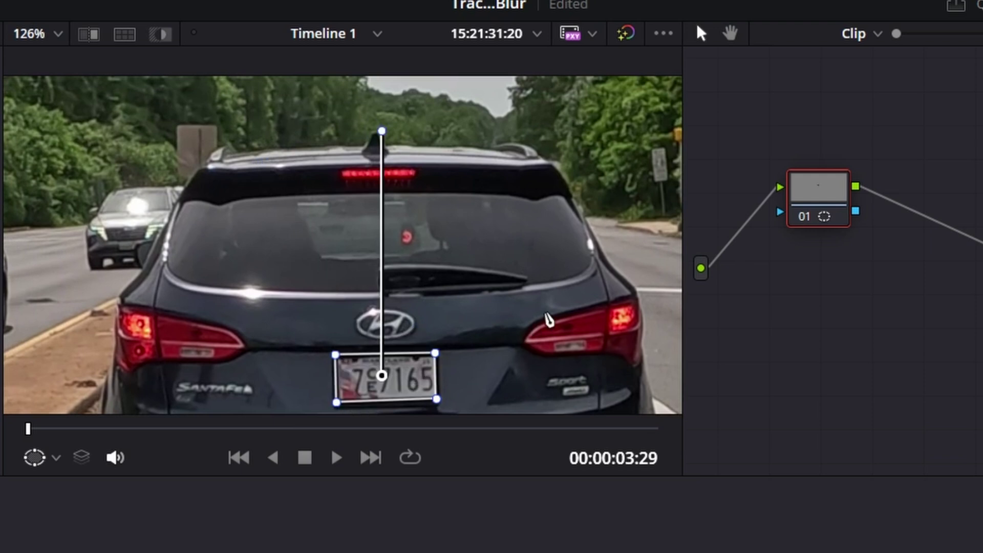
{"action": "scroll", "coordinate": [549, 321], "scroll_direction": "up", "scroll_amount": 3}
{"action": "scroll", "coordinate": [470, 264], "scroll_direction": "up", "scroll_amount": 3}
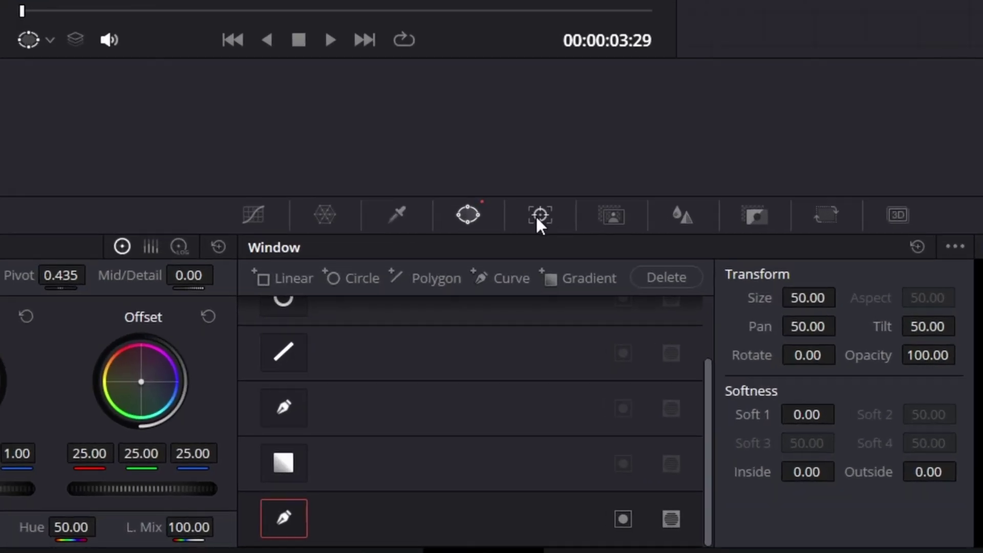
In the window Tracker switch Clip to Frame and check Zoom, Rotate and 3D alongside Pan and Tilt
{"action": "left_click", "coordinate": [519, 346]}
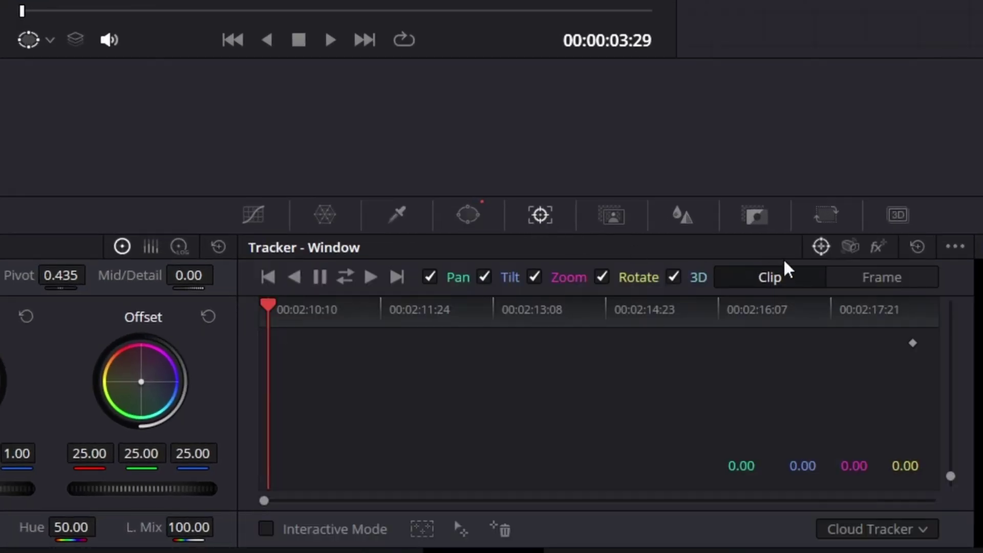
{"action": "left_click", "coordinate": [878, 278]}
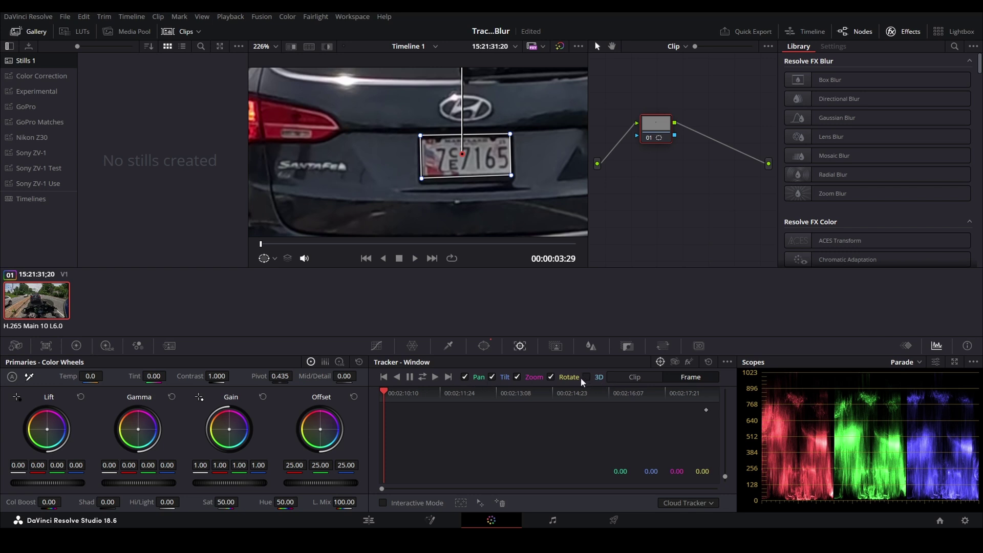
{"action": "left_click", "coordinate": [551, 377]}
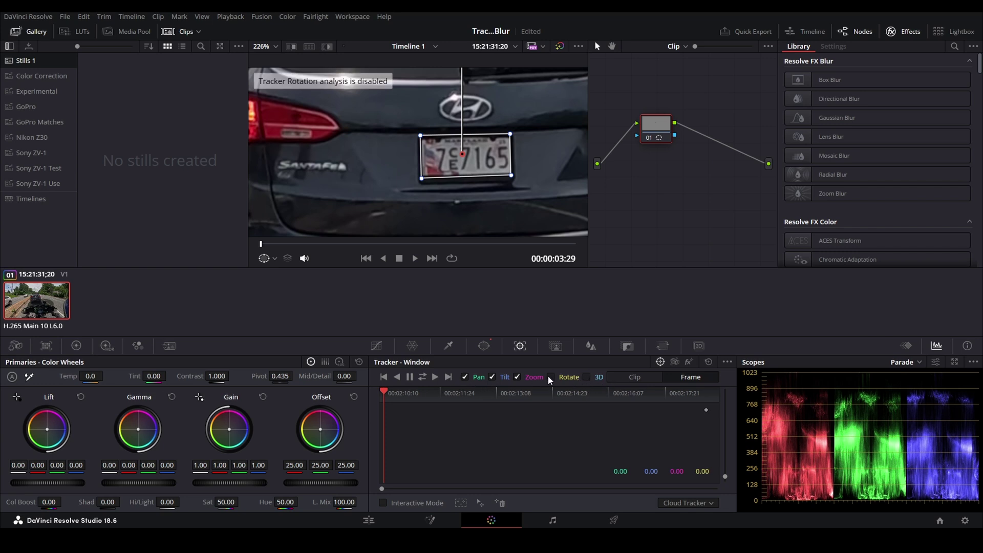
{"action": "left_click", "coordinate": [518, 378]}
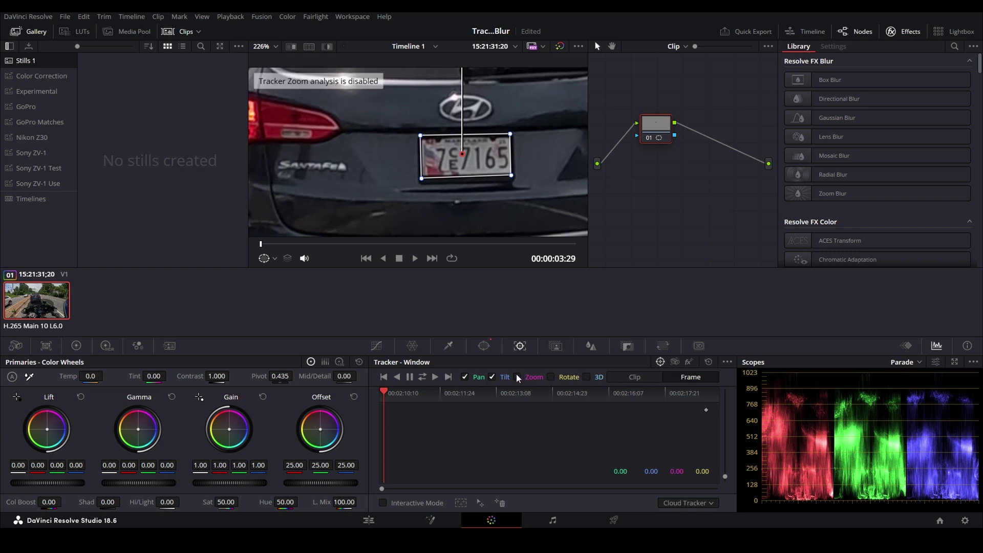
{"action": "left_click", "coordinate": [551, 377]}
{"action": "left_click", "coordinate": [587, 377]}
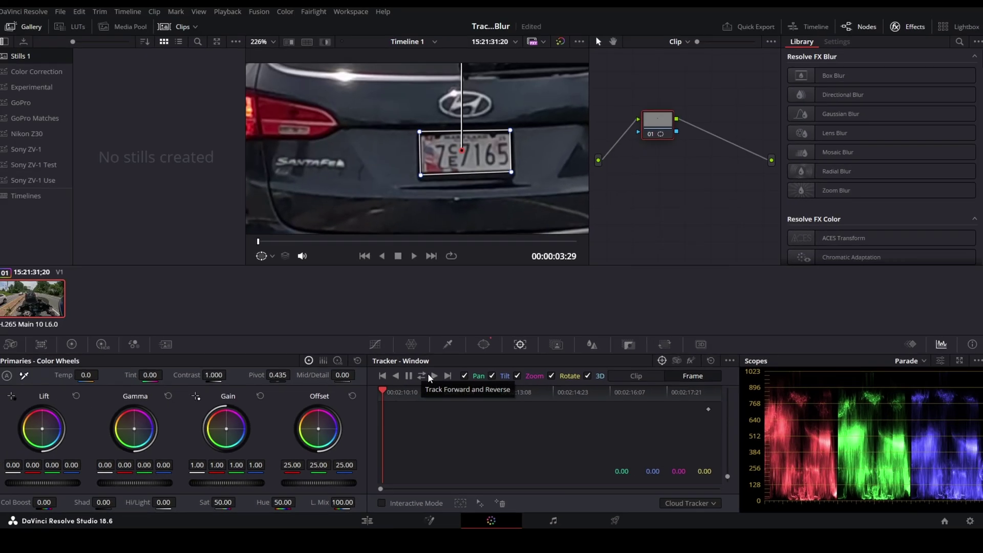
Track the plate mask forward through the clip
{"action": "left_click", "coordinate": [435, 378]}
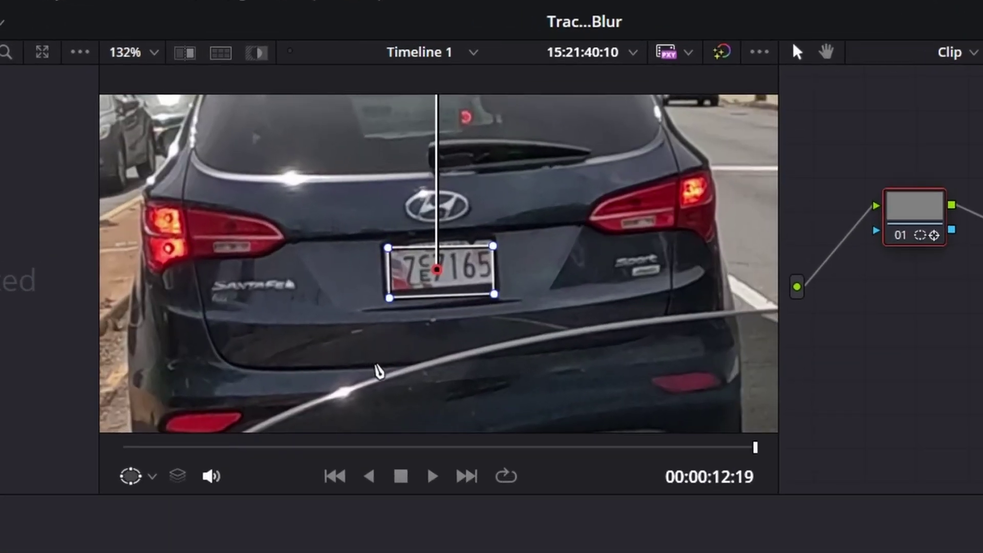
{"action": "scroll", "coordinate": [443, 338], "scroll_direction": "up", "scroll_amount": 4}
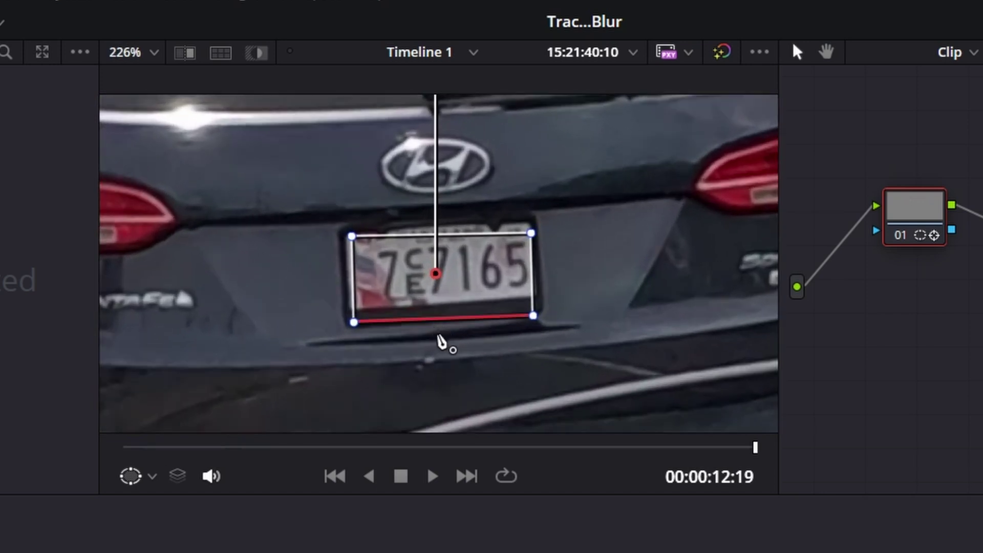
{"action": "scroll", "coordinate": [446, 351], "scroll_direction": "down", "scroll_amount": 2}
{"action": "scroll", "coordinate": [433, 348], "scroll_direction": "up", "scroll_amount": 2}
{"action": "scroll", "coordinate": [435, 346], "scroll_direction": "down", "scroll_amount": 2}
{"action": "scroll", "coordinate": [516, 257], "scroll_direction": "down", "scroll_amount": 2}
{"action": "scroll", "coordinate": [667, 215], "scroll_direction": "up", "scroll_amount": 2}
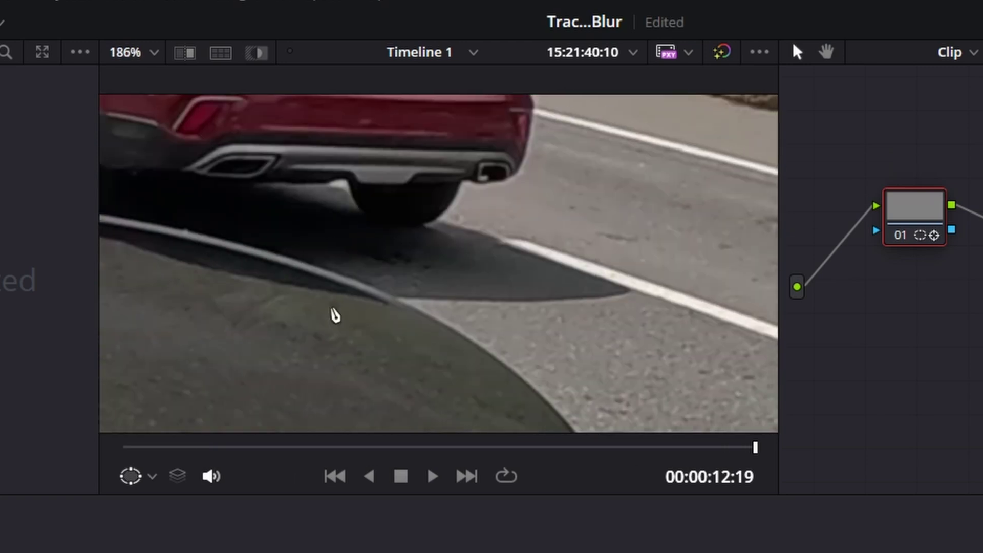
Fit the frame, zoom into the plate at about 215%, and reset the node's windows
{"action": "left_click", "coordinate": [152, 53]}
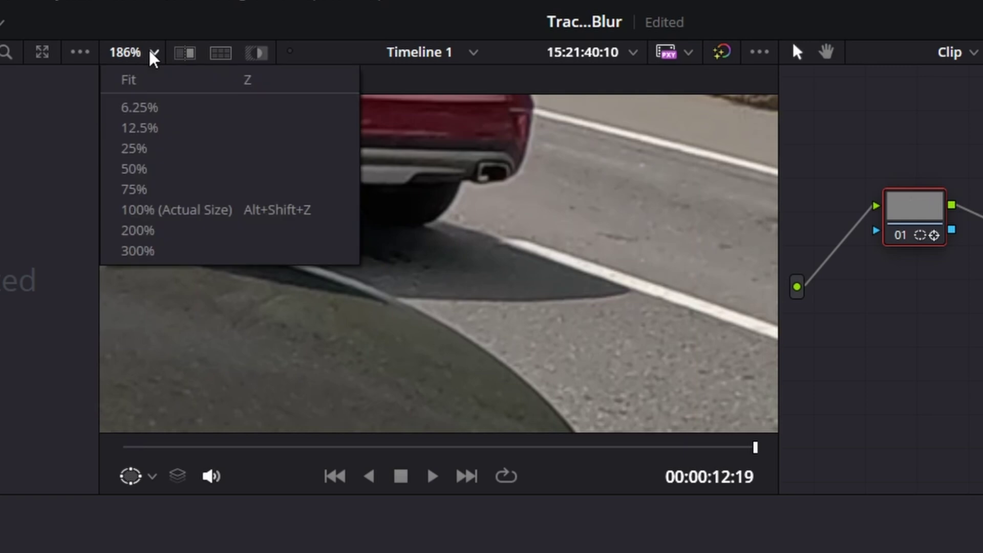
{"action": "key", "text": "z"}
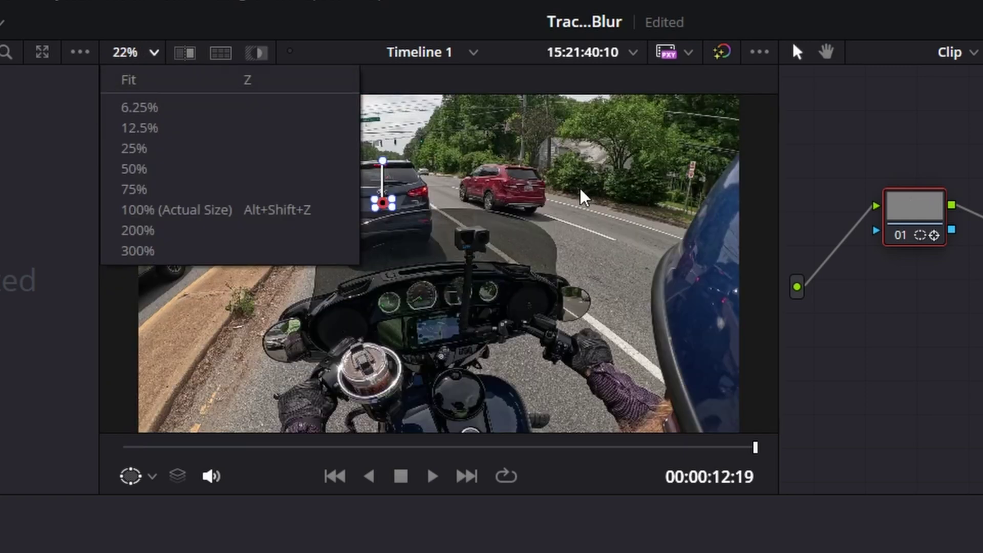
{"action": "scroll", "coordinate": [413, 224], "scroll_direction": "up", "scroll_amount": 4}
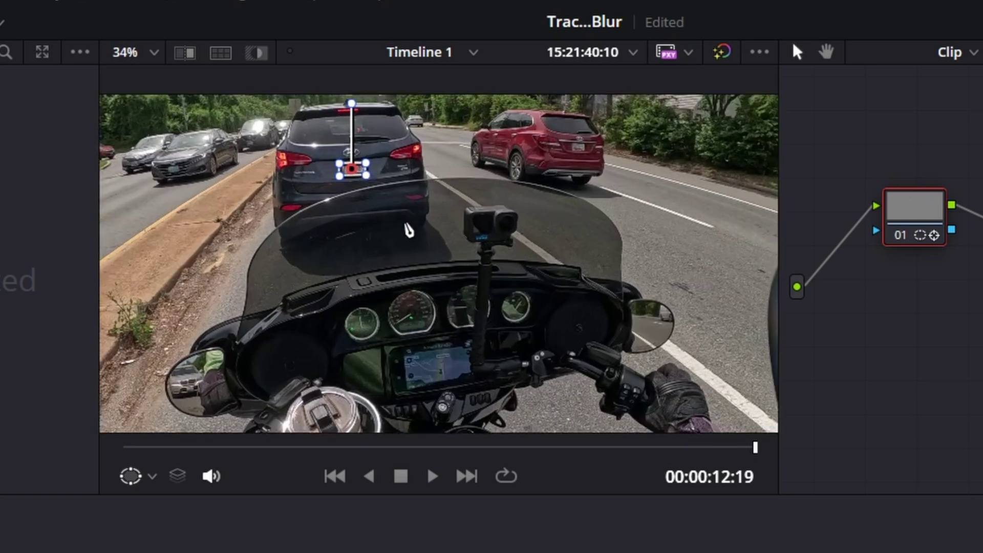
{"action": "scroll", "coordinate": [572, 347], "scroll_direction": "up", "scroll_amount": 6}
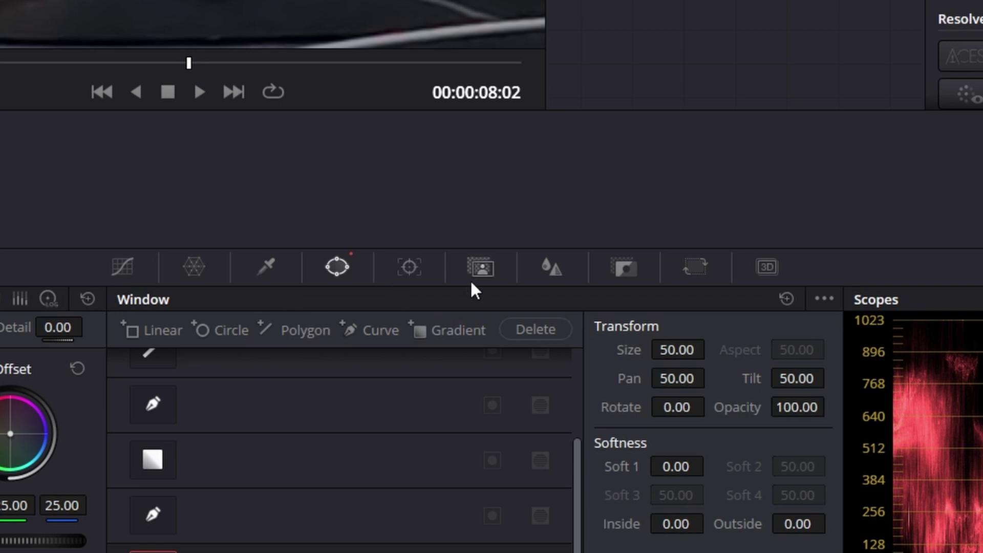
{"action": "left_click", "coordinate": [787, 299]}
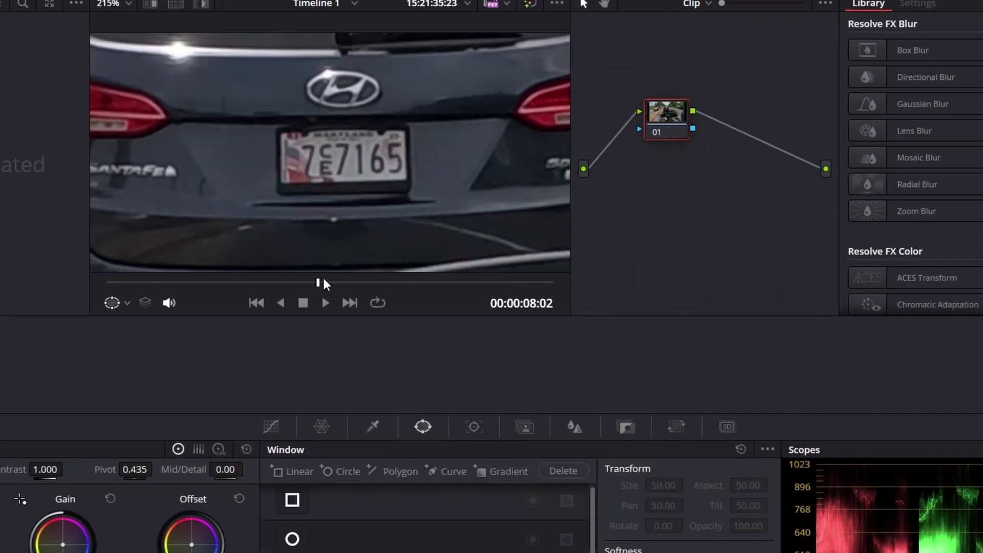
Move to 00:00:08:06 and draw a closed four-point curve window around the plate
{"action": "left_click_drag", "start_coordinate": [319, 281], "coordinate": [325, 283]}
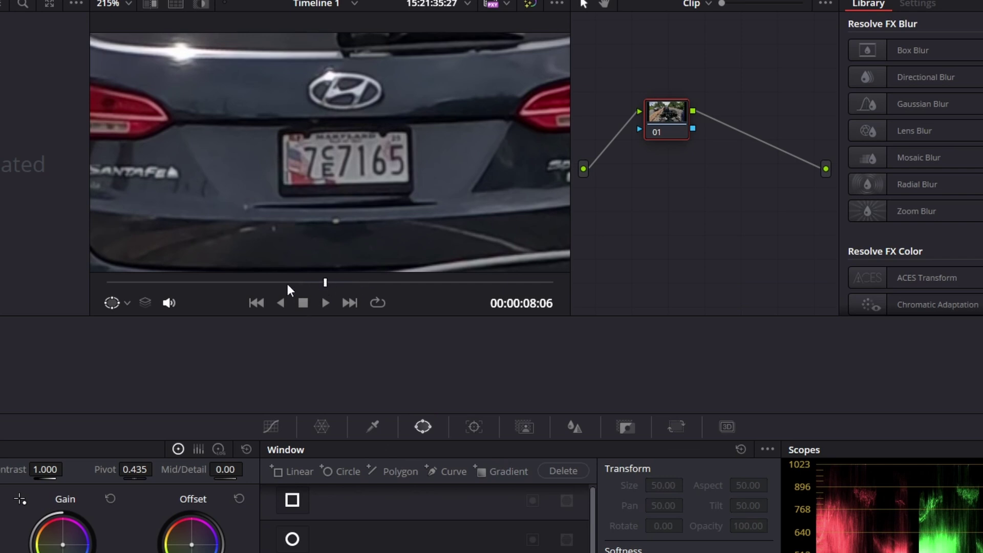
{"action": "left_click", "coordinate": [431, 470]}
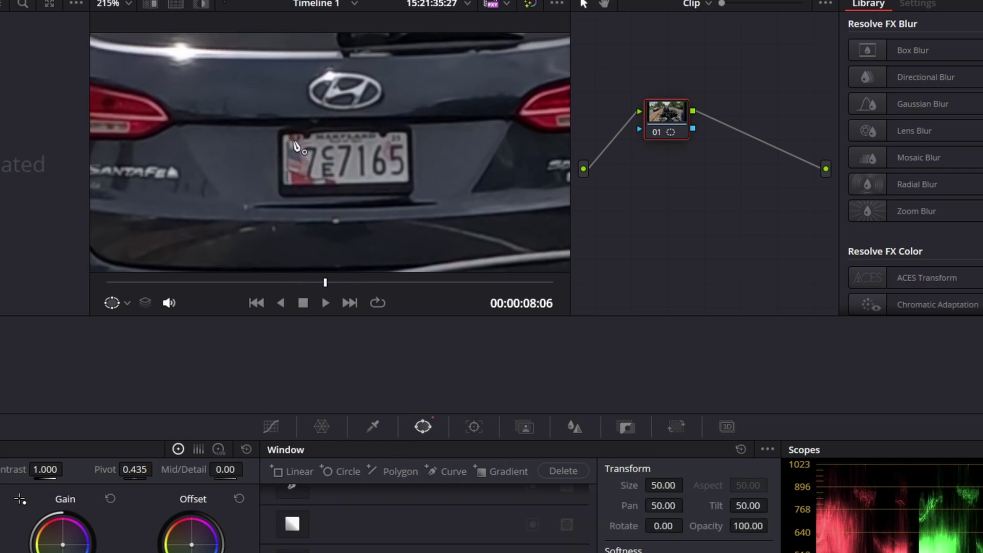
{"action": "left_click", "coordinate": [275, 129]}
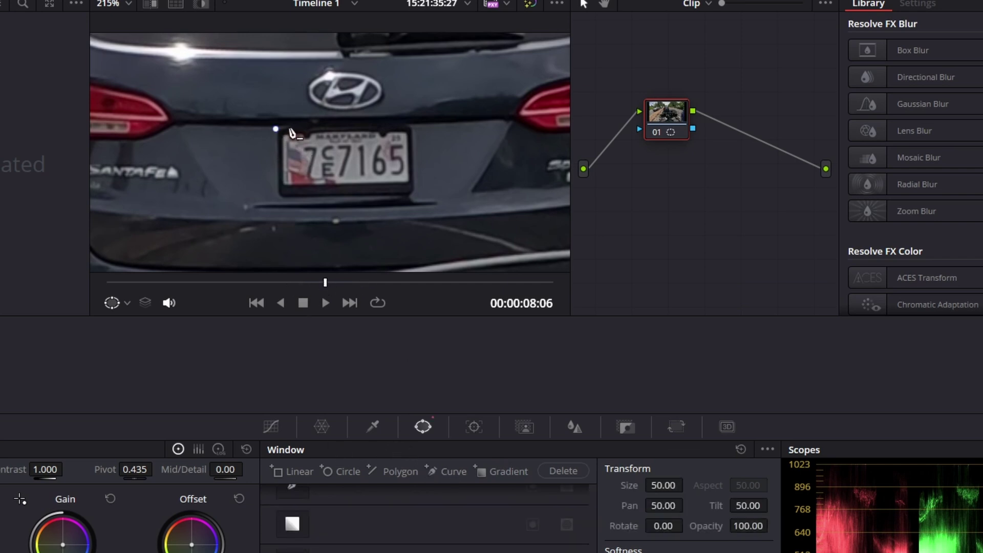
{"action": "left_click", "coordinate": [410, 125]}
{"action": "left_click", "coordinate": [416, 196]}
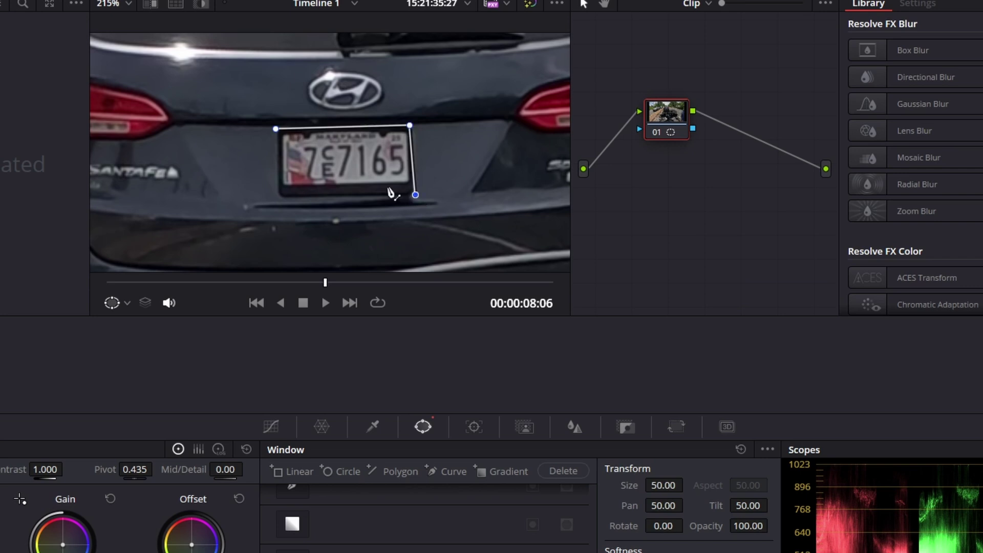
{"action": "left_click", "coordinate": [274, 197]}
{"action": "left_click", "coordinate": [276, 130]}
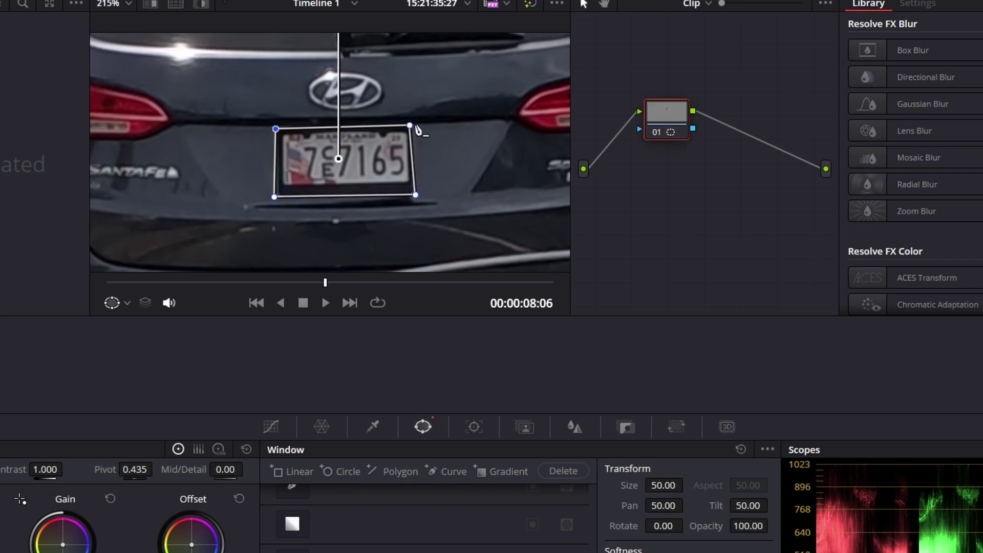
Refine the top-right and bottom-left corners, then open the window tracker in Frame mode
{"action": "left_click_drag", "start_coordinate": [410, 126], "coordinate": [414, 125]}
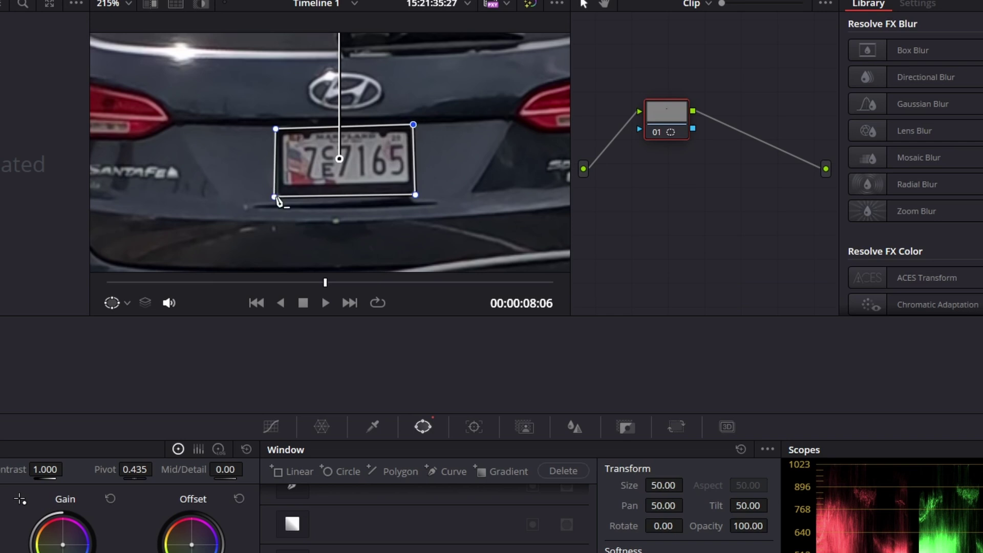
{"action": "left_click_drag", "start_coordinate": [275, 197], "coordinate": [276, 199]}
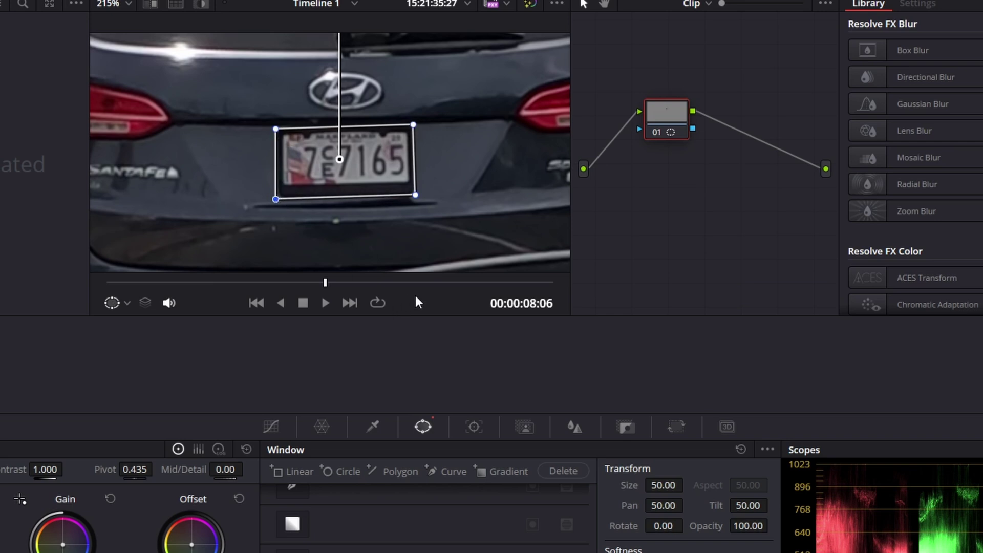
{"action": "left_click", "coordinate": [473, 427]}
{"action": "left_click", "coordinate": [717, 472]}
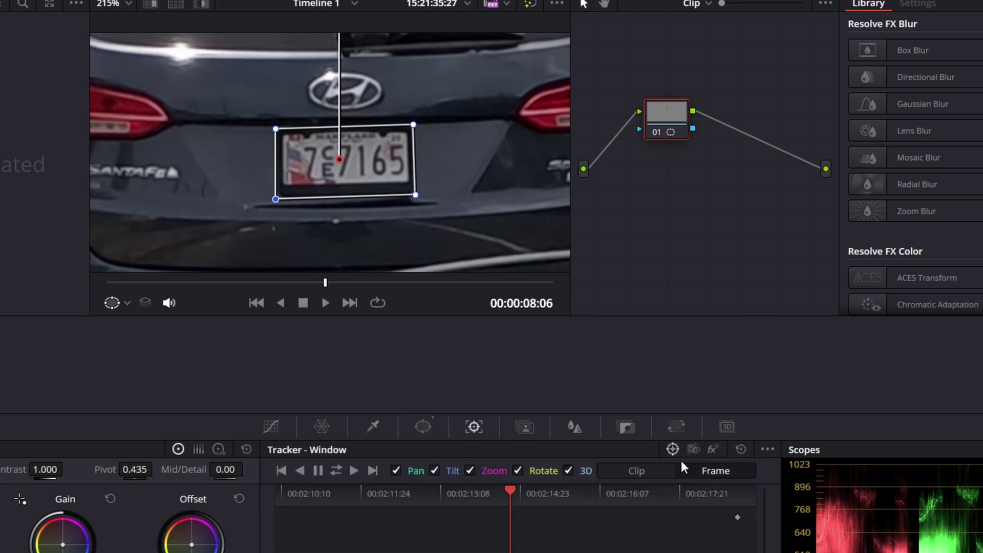
Run the tracker forward and in reverse so the plate window follows the plate
{"action": "left_click", "coordinate": [337, 471]}
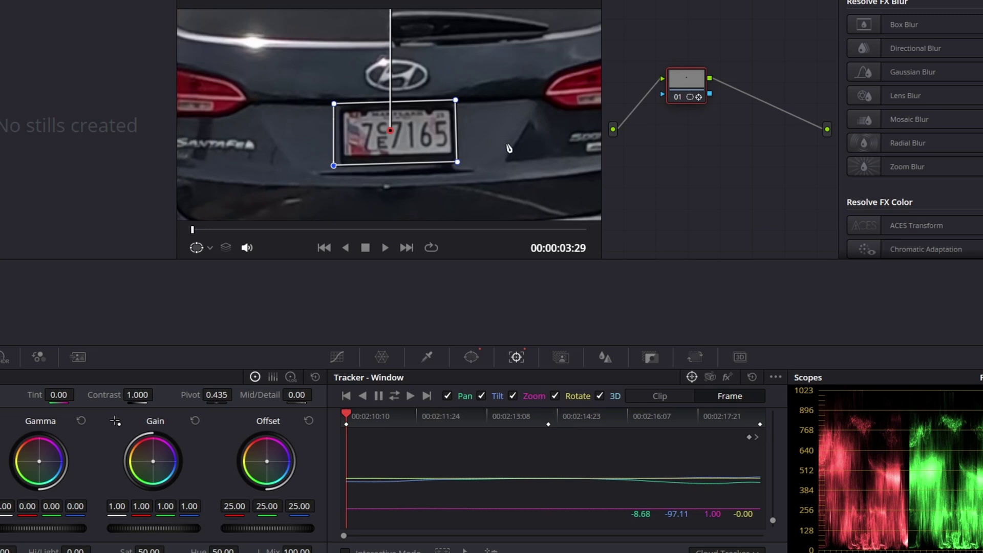
Refit the left corners at 00:00:03:29, then all four corners at 00:00:06:02
{"action": "left_click_drag", "start_coordinate": [334, 167], "coordinate": [338, 171]}
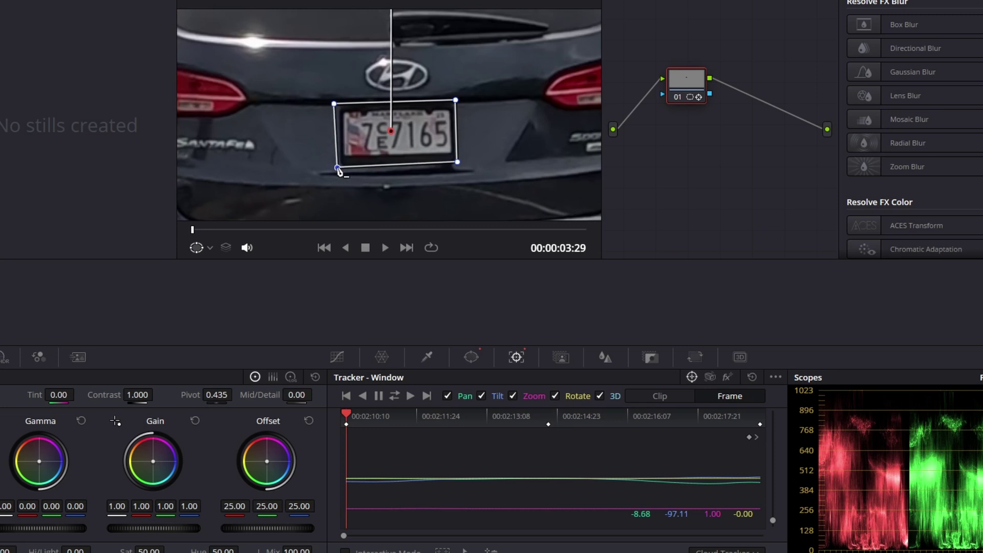
{"action": "left_click_drag", "start_coordinate": [335, 105], "coordinate": [338, 107]}
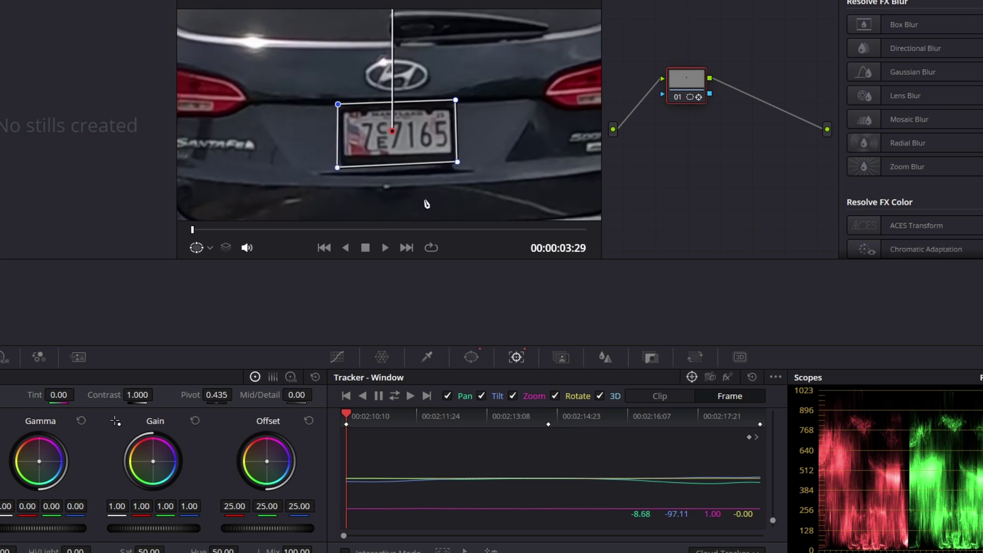
{"action": "left_click", "coordinate": [447, 417]}
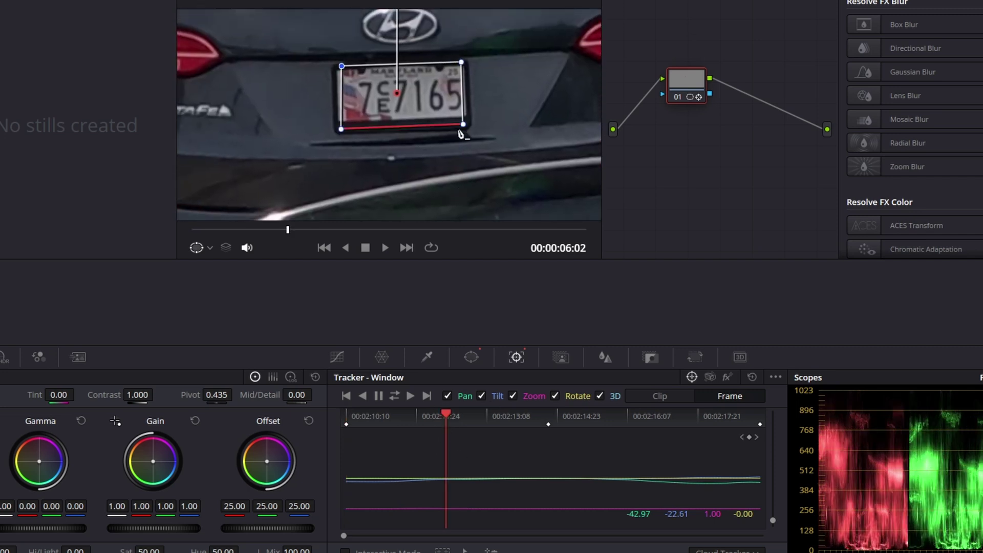
{"action": "left_click_drag", "start_coordinate": [464, 124], "coordinate": [469, 124]}
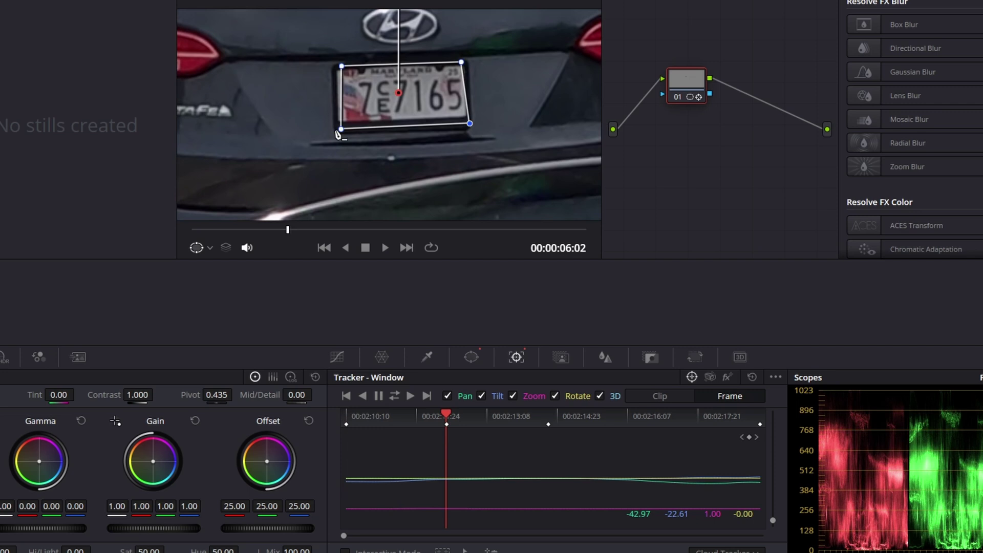
{"action": "left_click_drag", "start_coordinate": [341, 129], "coordinate": [336, 132]}
{"action": "left_click_drag", "start_coordinate": [342, 66], "coordinate": [335, 67]}
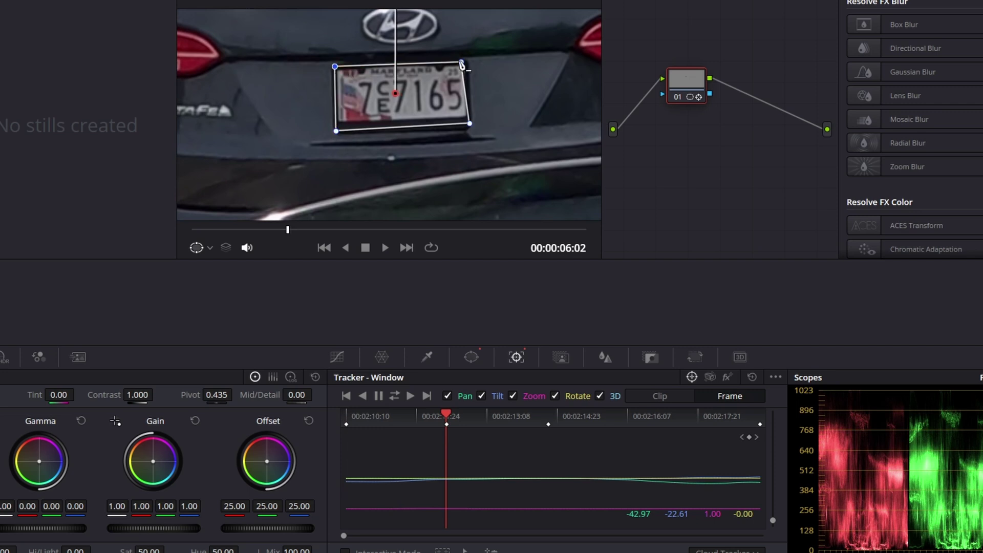
{"action": "left_click_drag", "start_coordinate": [461, 62], "coordinate": [467, 60]}
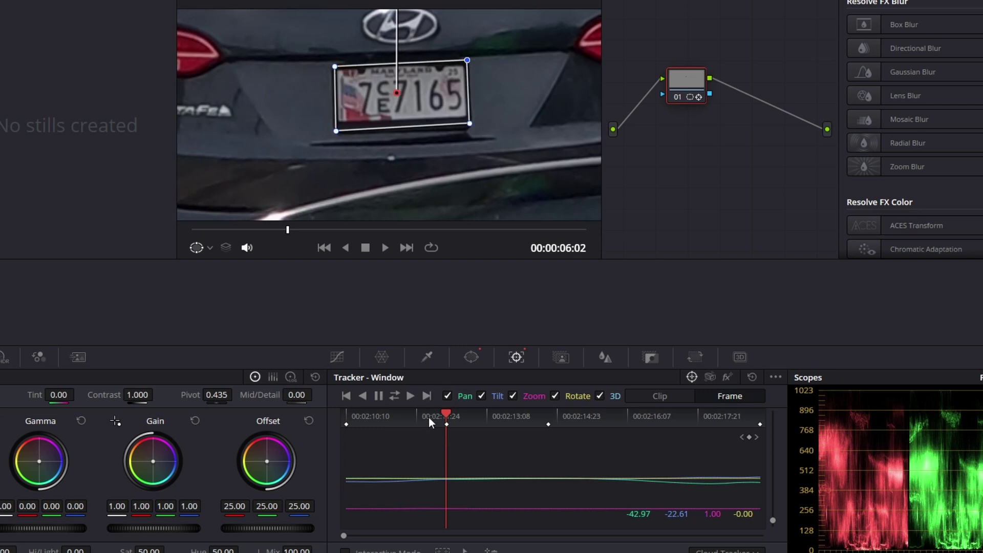
At 00:00:05:00 pull all four corners out to the plate edges, then check 00:00:04:15
{"action": "left_click", "coordinate": [398, 417]}
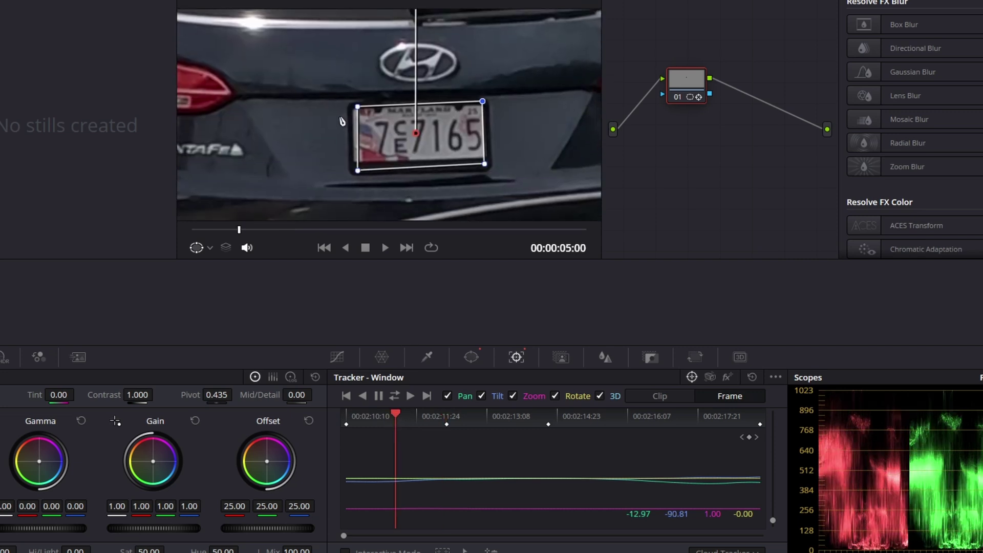
{"action": "left_click_drag", "start_coordinate": [358, 109], "coordinate": [350, 106]}
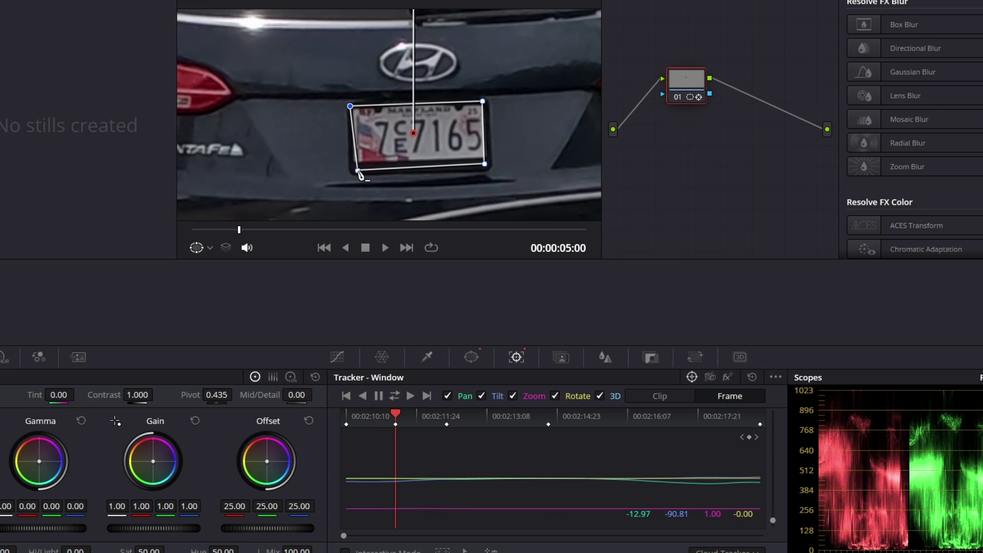
{"action": "left_click_drag", "start_coordinate": [358, 172], "coordinate": [354, 173]}
{"action": "left_click_drag", "start_coordinate": [484, 166], "coordinate": [490, 166]}
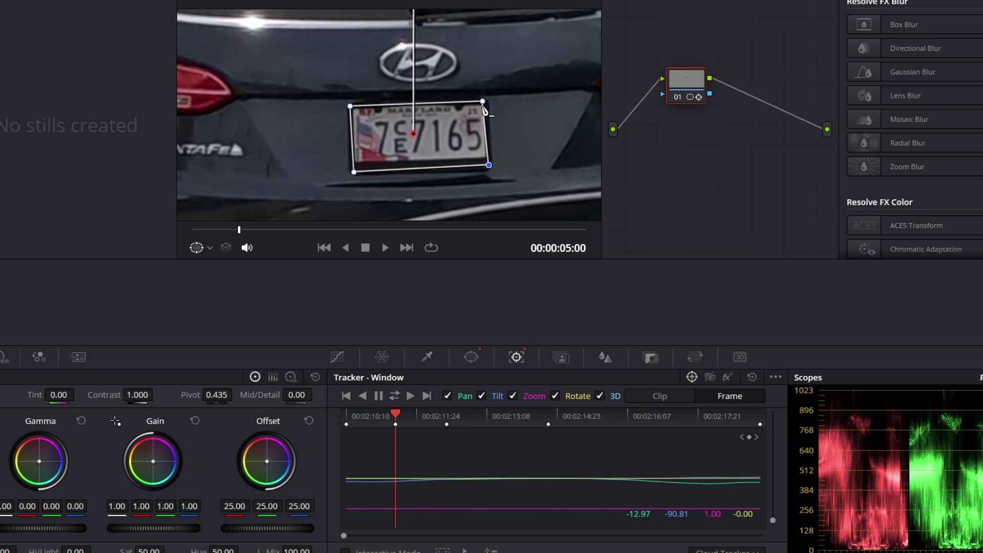
{"action": "left_click_drag", "start_coordinate": [483, 102], "coordinate": [487, 101]}
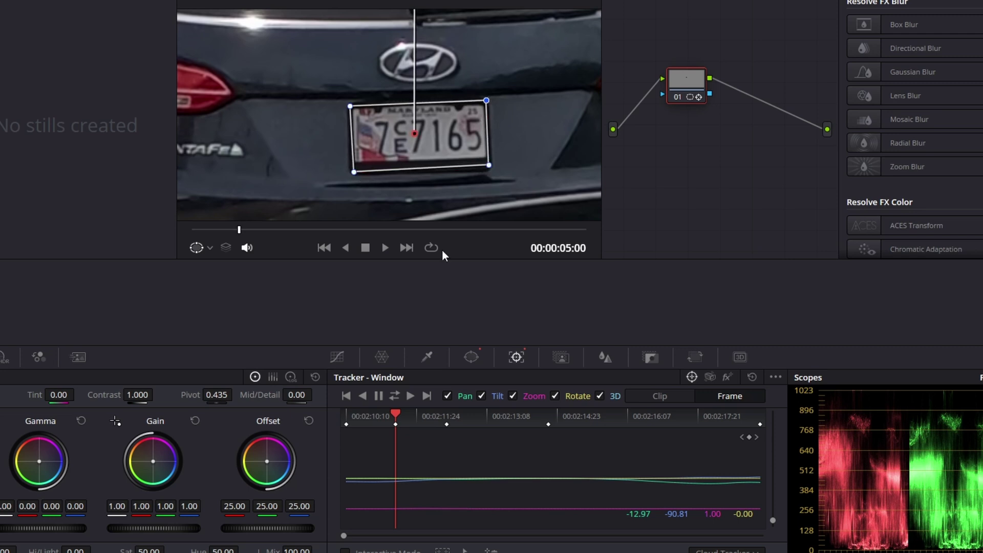
{"action": "left_click", "coordinate": [372, 413]}
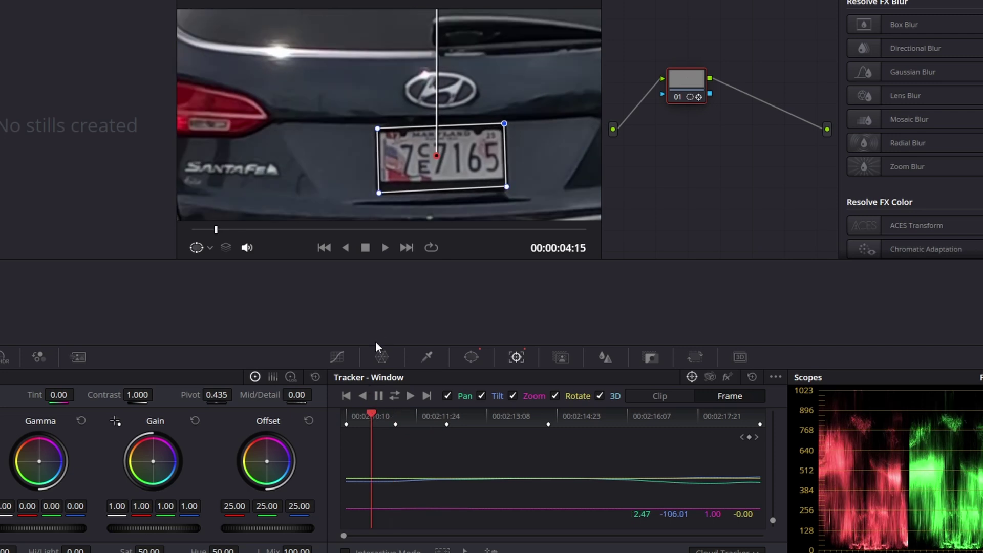
Check the fit at 00:00:05:17 and refit the window corners to the plate at 00:00:07:07
{"action": "left_click", "coordinate": [423, 417]}
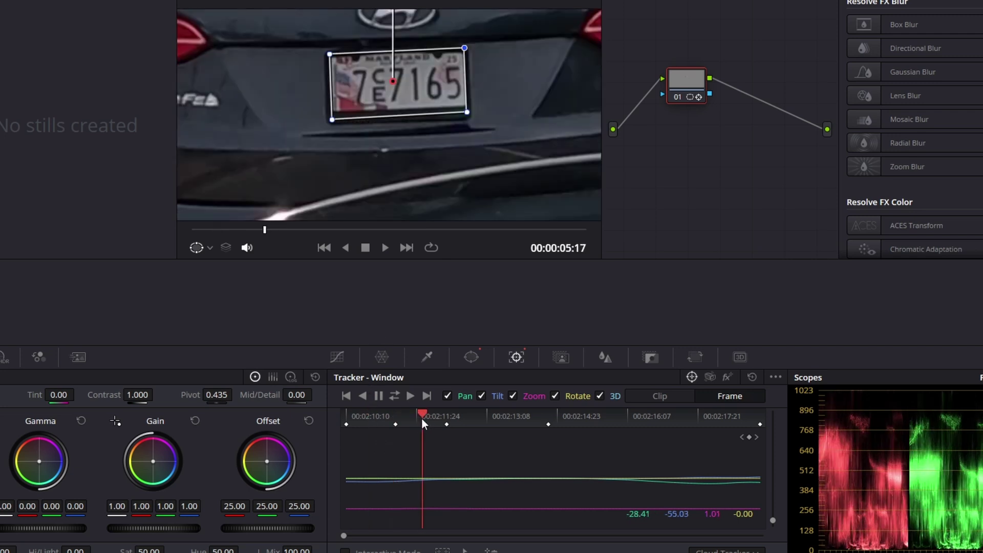
{"action": "left_click", "coordinate": [501, 416]}
{"action": "left_click_drag", "start_coordinate": [344, 128], "coordinate": [351, 129]}
{"action": "left_click_drag", "start_coordinate": [342, 65], "coordinate": [350, 65]}
{"action": "left_click_drag", "start_coordinate": [469, 60], "coordinate": [467, 65]}
{"action": "left_click_drag", "start_coordinate": [472, 124], "coordinate": [473, 126]}
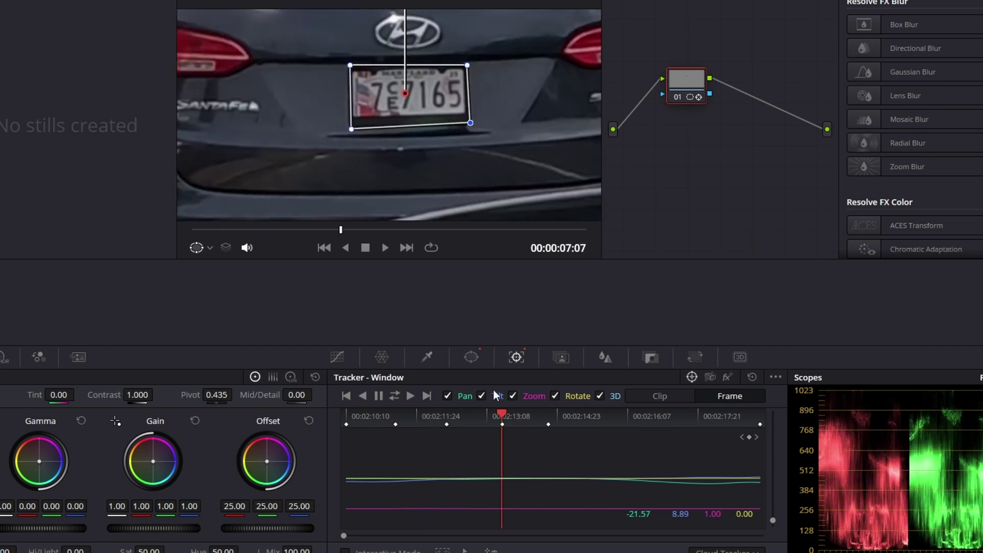
{"action": "left_click", "coordinate": [529, 417]}
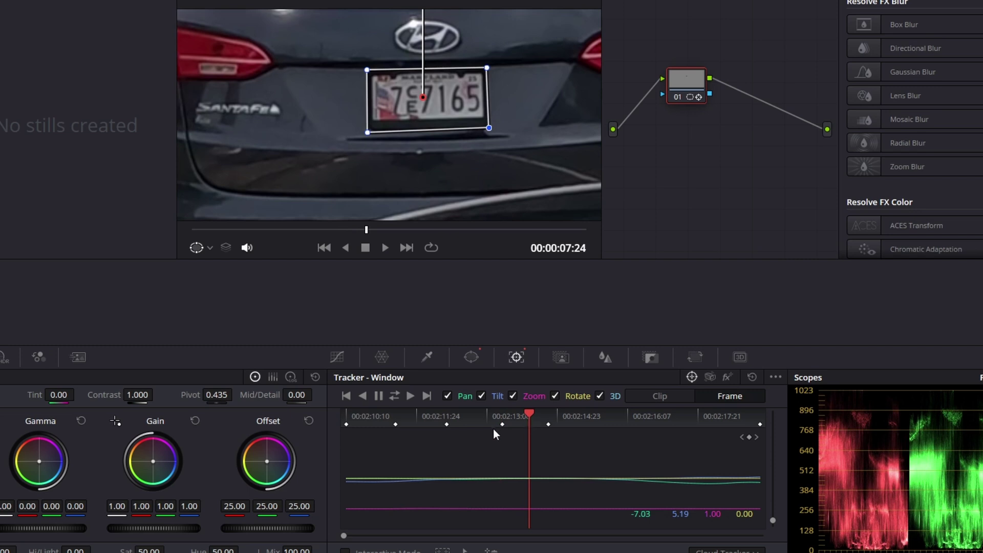
{"action": "left_click", "coordinate": [475, 416]}
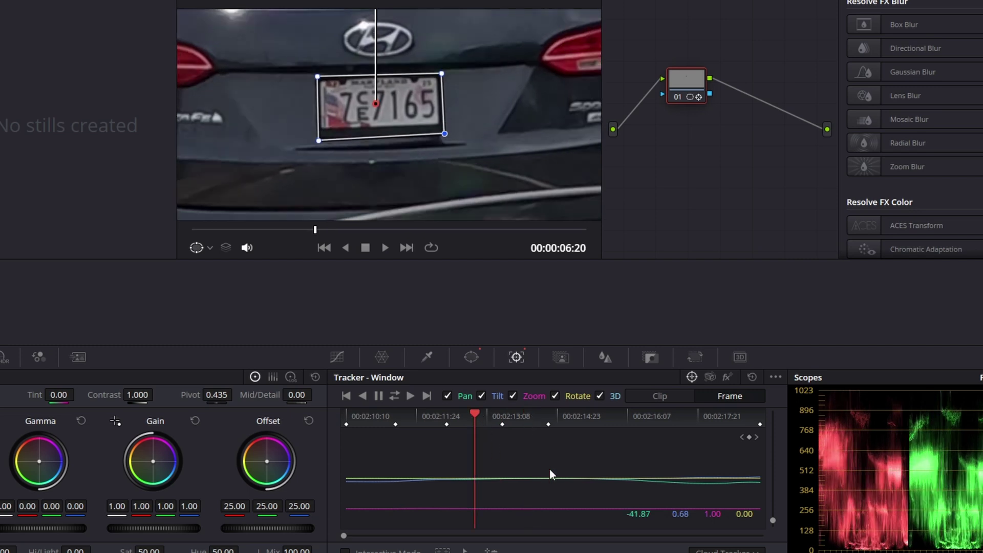
Align all four corners with the plate at 00:00:10:10, then refine the corners at 00:00:09:04
{"action": "left_click", "coordinate": [652, 417]}
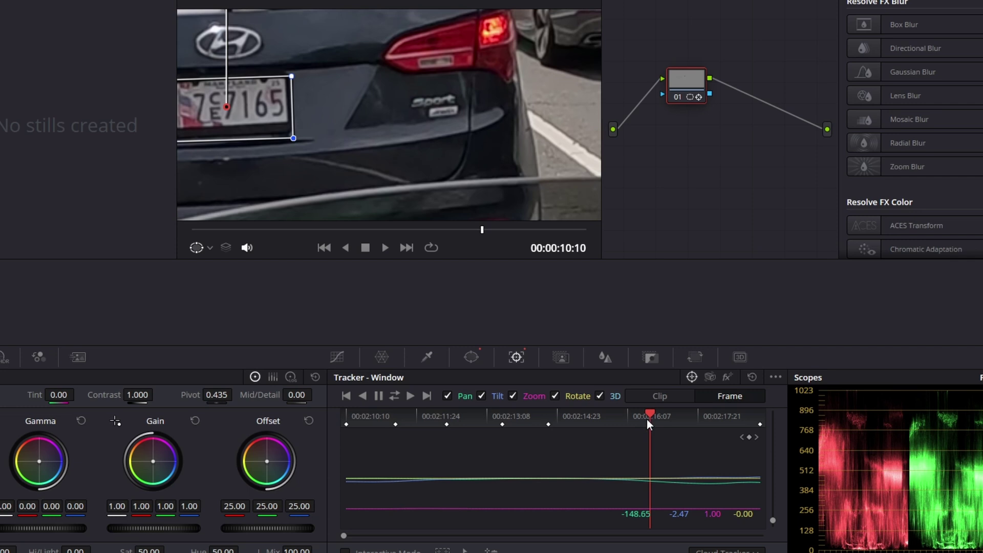
{"action": "left_click_drag", "start_coordinate": [416, 138], "coordinate": [417, 140]}
{"action": "left_click_drag", "start_coordinate": [414, 76], "coordinate": [412, 73]}
{"action": "left_click_drag", "start_coordinate": [294, 82], "coordinate": [295, 80]}
{"action": "left_click_drag", "start_coordinate": [302, 143], "coordinate": [305, 143]}
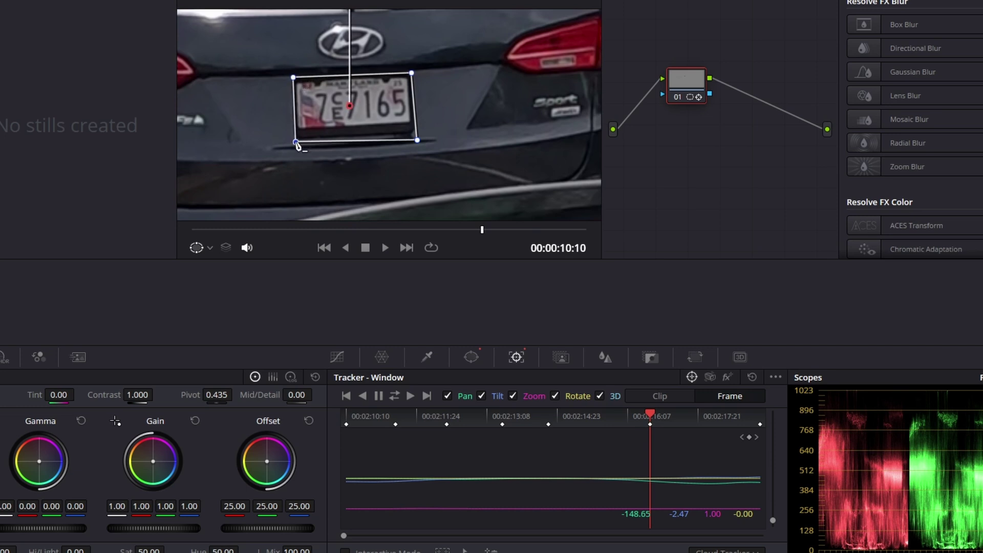
{"action": "left_click_drag", "start_coordinate": [417, 145], "coordinate": [416, 137]}
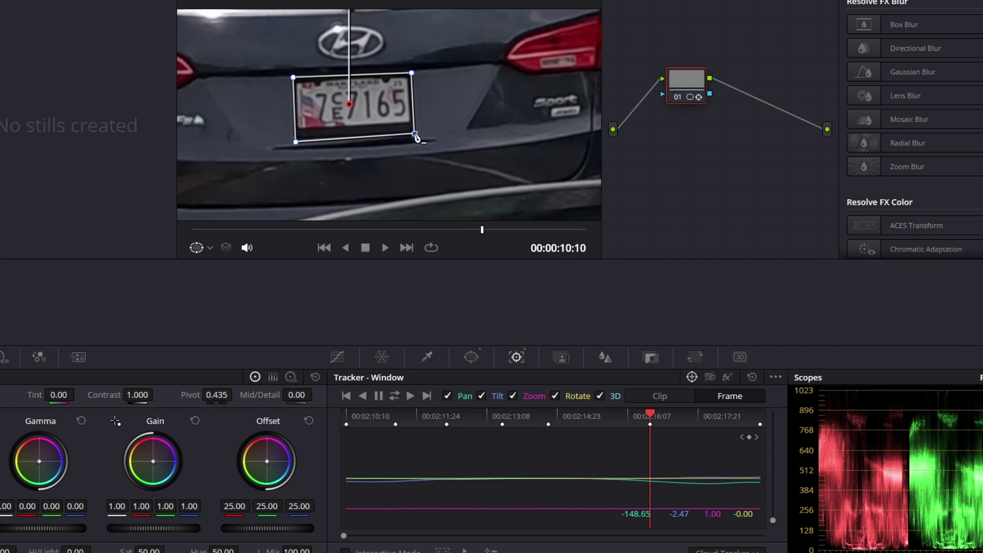
{"action": "left_click", "coordinate": [594, 417]}
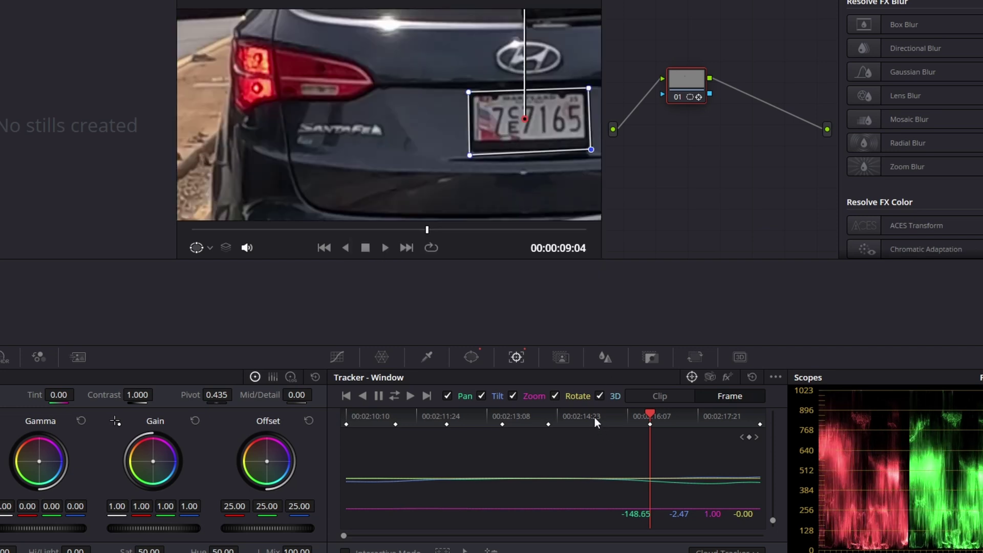
{"action": "left_click_drag", "start_coordinate": [470, 156], "coordinate": [470, 152]}
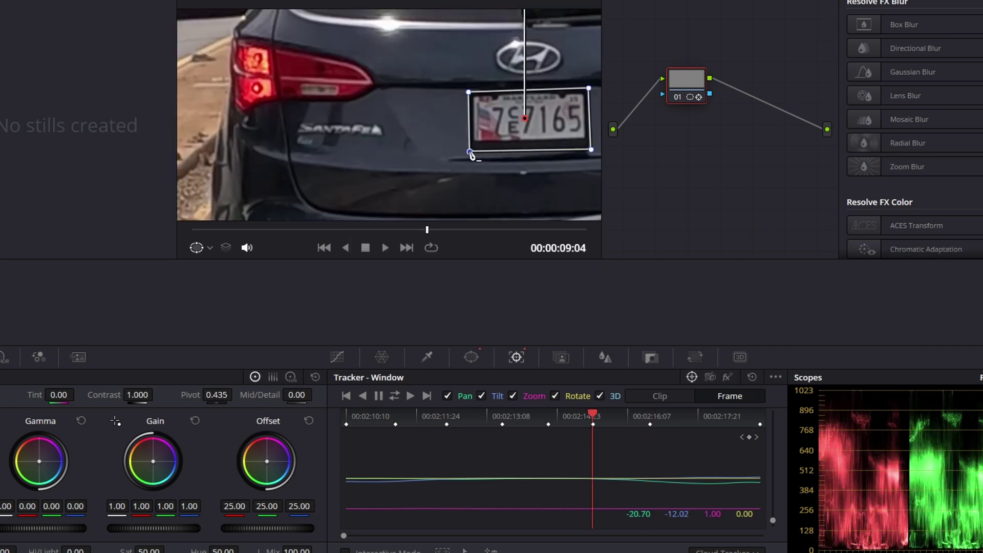
{"action": "left_click_drag", "start_coordinate": [469, 93], "coordinate": [472, 93]}
At 00:00:11:13 rotate the window to the plate's tilt and nudge it up, then review nearby frames
{"action": "left_click", "coordinate": [704, 414]}
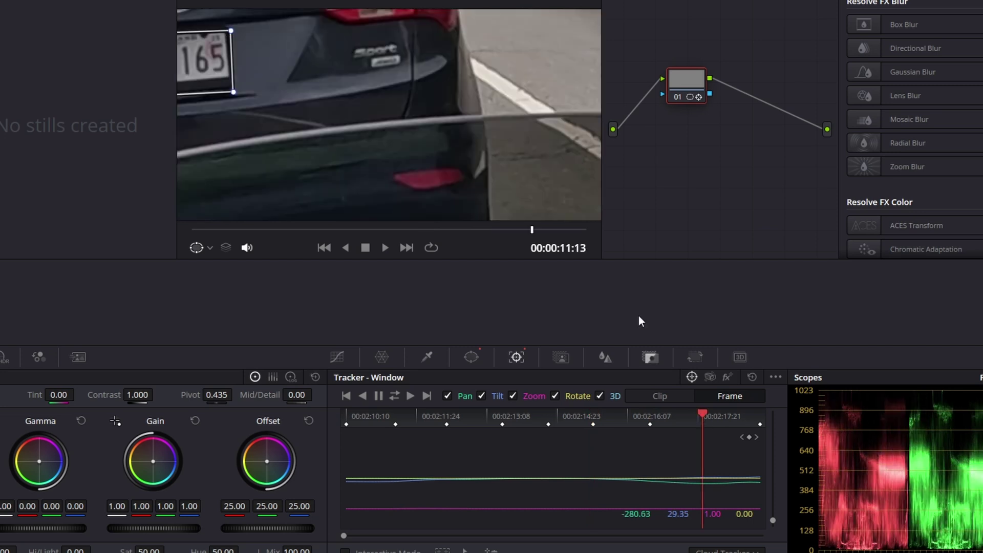
{"action": "scroll", "coordinate": [425, 59], "scroll_direction": "down", "scroll_amount": 5}
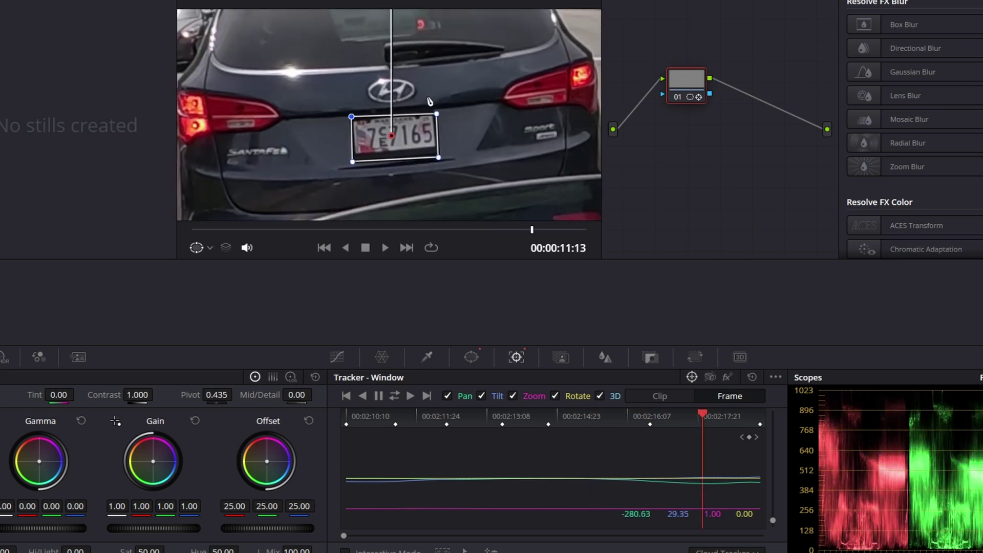
{"action": "left_click_drag", "start_coordinate": [391, 33], "coordinate": [384, 34]}
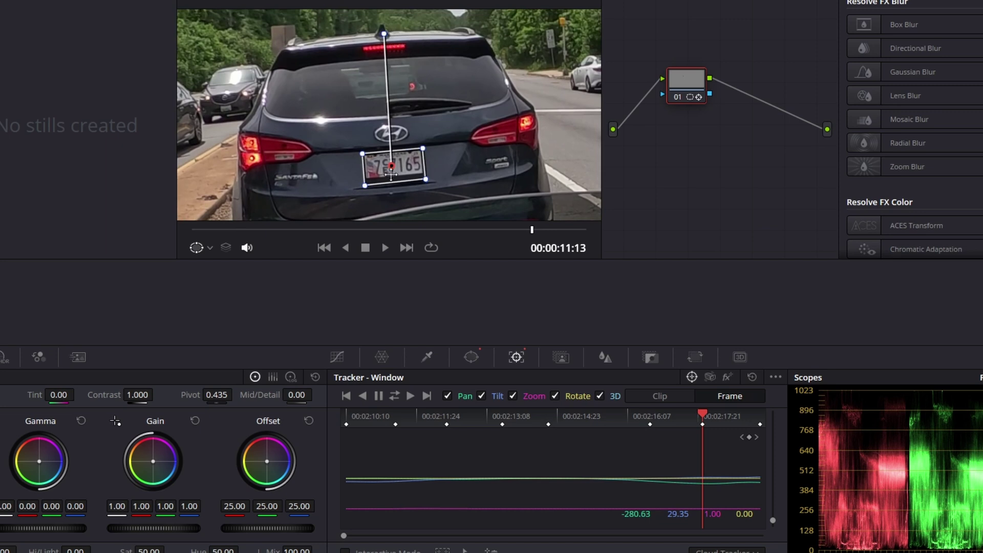
{"action": "left_click_drag", "start_coordinate": [408, 167], "coordinate": [407, 166]}
{"action": "left_click", "coordinate": [678, 416]}
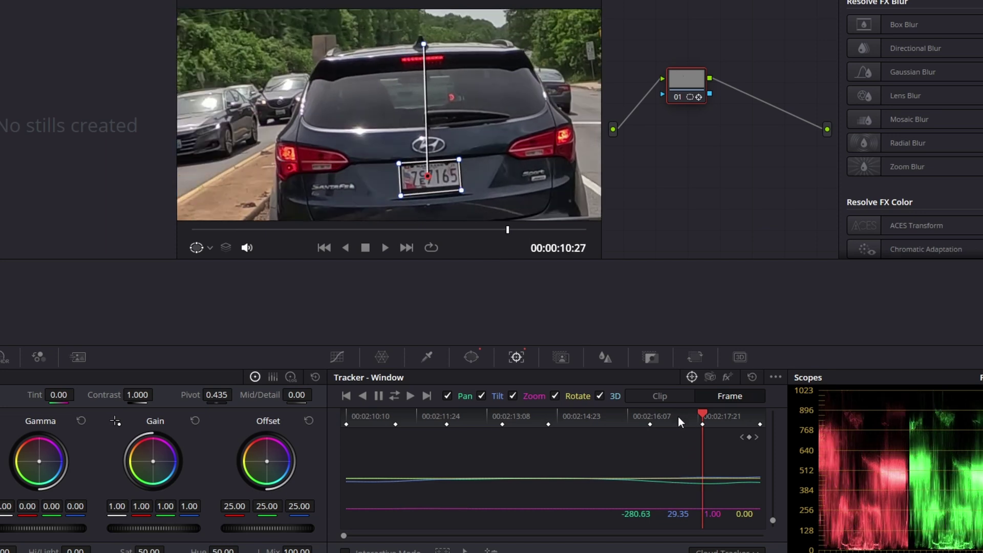
{"action": "scroll", "coordinate": [471, 215], "scroll_direction": "up", "scroll_amount": 5}
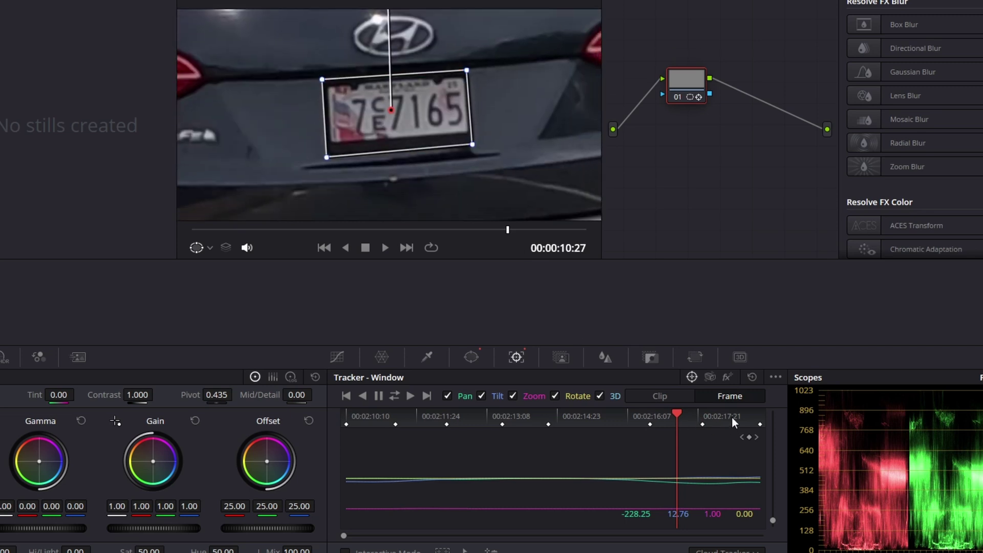
{"action": "left_click", "coordinate": [732, 416]}
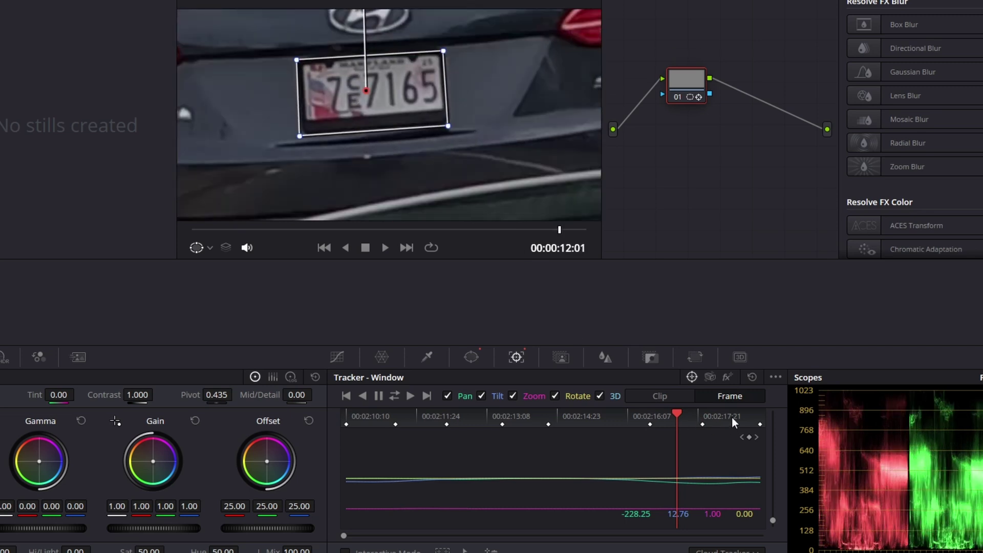
At the last tracked frame, rotate the window counter-clockwise and refit its left corners
{"action": "left_click", "coordinate": [757, 438]}
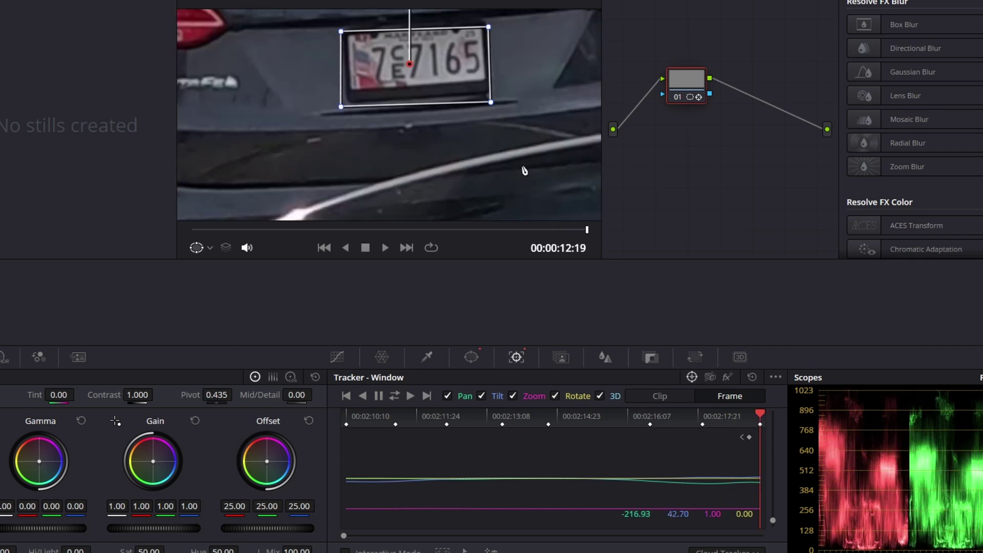
{"action": "left_click_drag", "start_coordinate": [524, 171], "coordinate": [521, 228]}
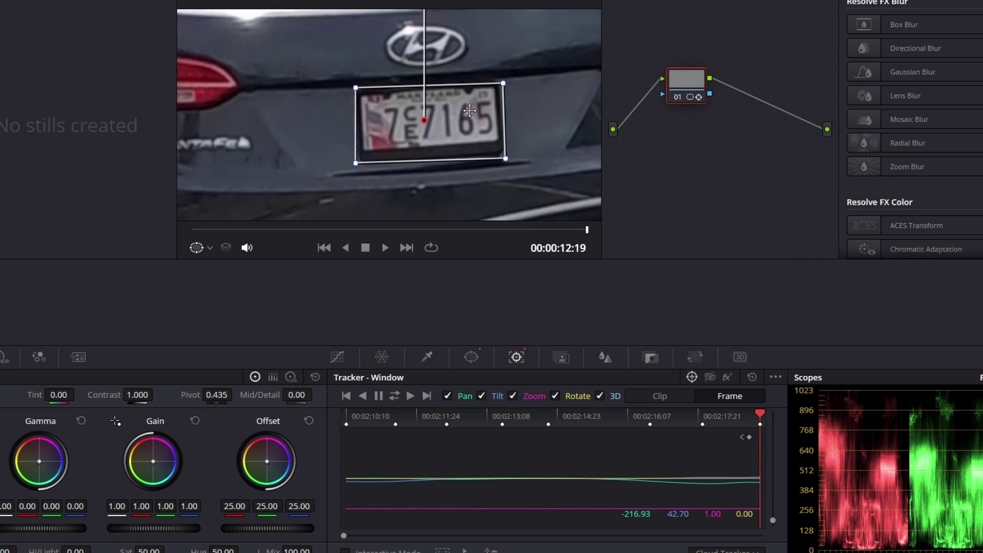
{"action": "scroll", "coordinate": [470, 48], "scroll_direction": "down", "scroll_amount": 6}
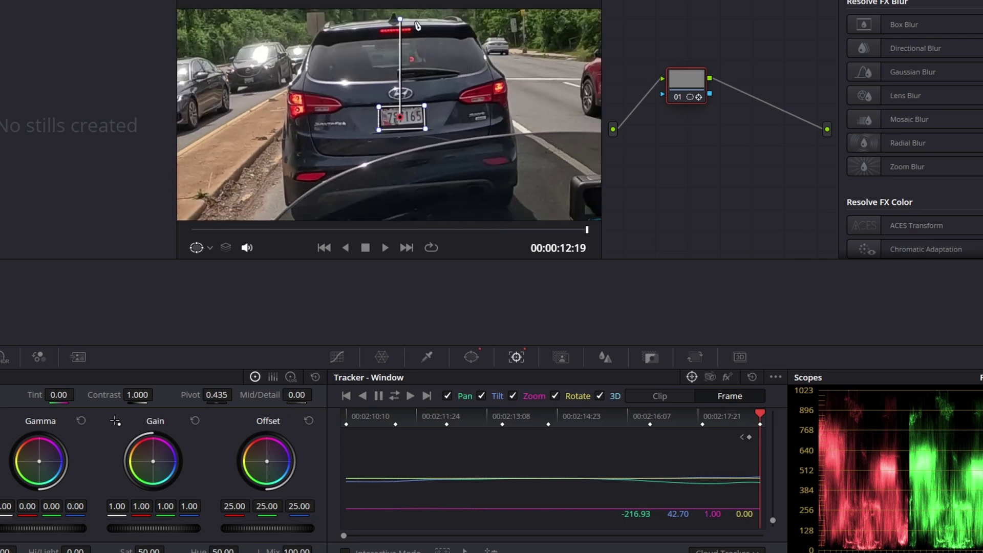
{"action": "left_click_drag", "start_coordinate": [400, 19], "coordinate": [392, 20]}
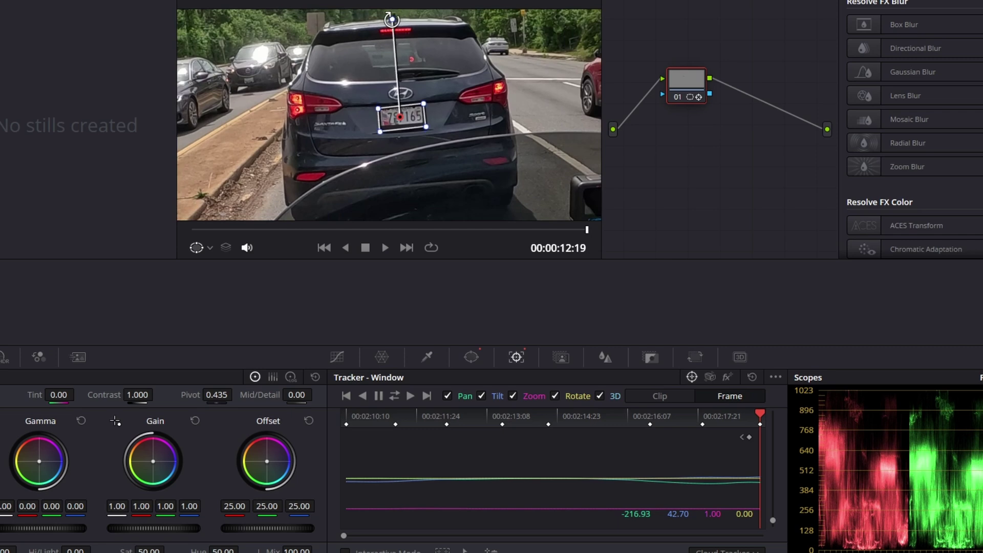
{"action": "scroll", "coordinate": [431, 161], "scroll_direction": "up", "scroll_amount": 6}
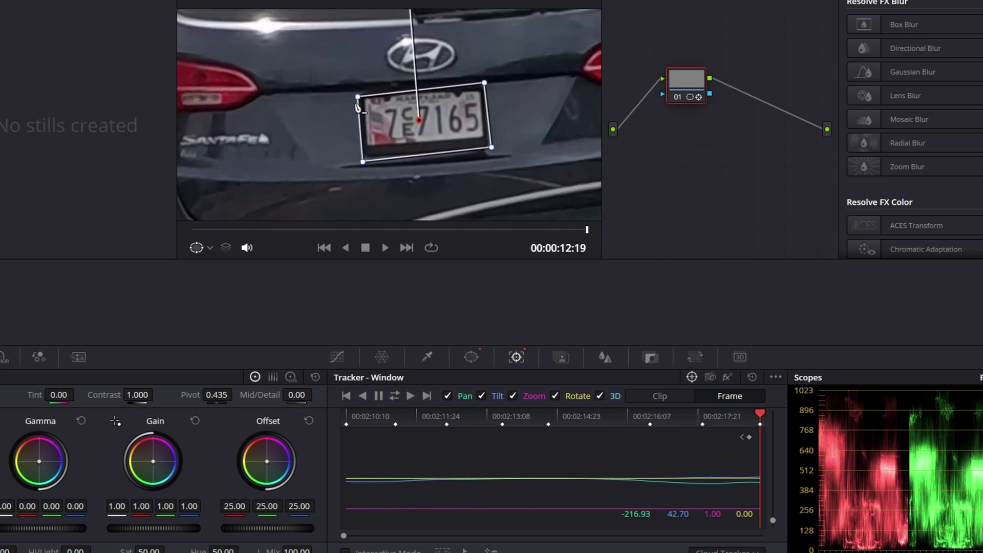
{"action": "left_click_drag", "start_coordinate": [358, 97], "coordinate": [361, 95]}
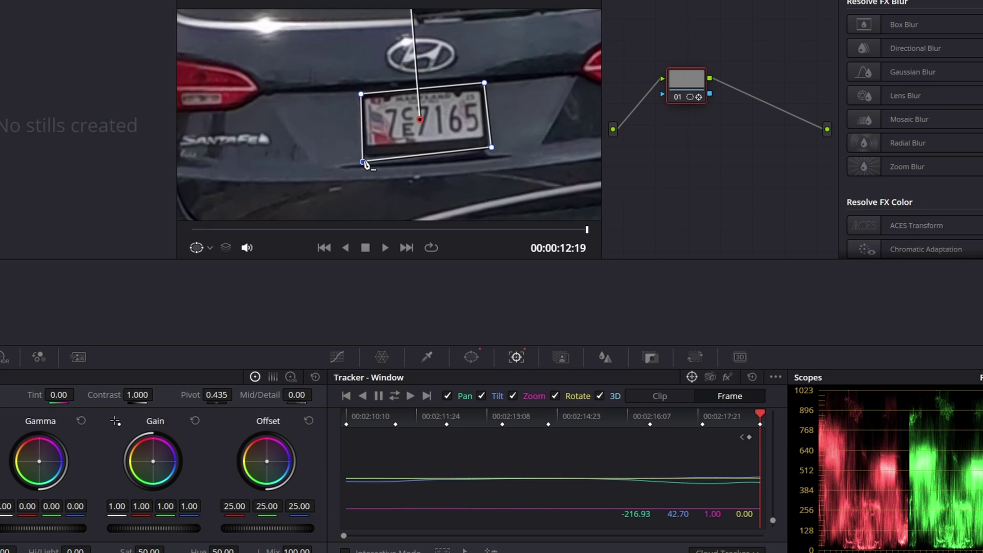
{"action": "left_click_drag", "start_coordinate": [364, 163], "coordinate": [364, 156]}
{"action": "left_click", "coordinate": [732, 414]}
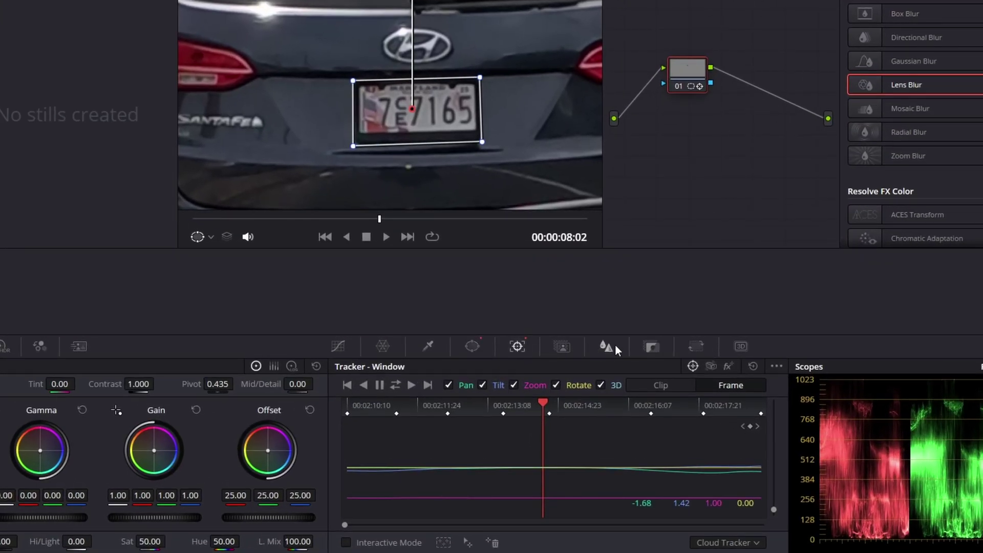
{"action": "left_click", "coordinate": [606, 347]}
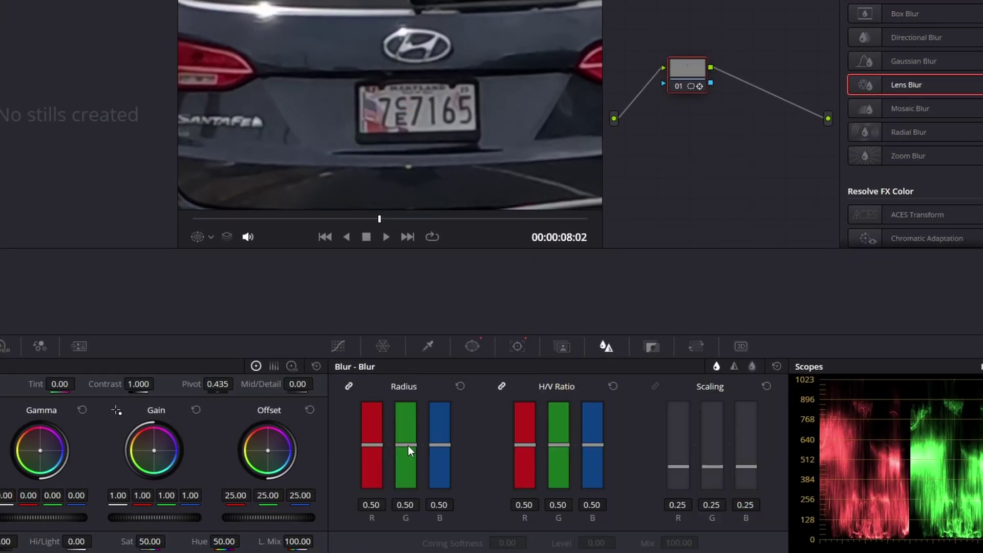
Raise the linked Blur Radius slider, settling at 0.72 to obscure the plate
{"action": "left_click_drag", "start_coordinate": [407, 446], "coordinate": [414, 417]}
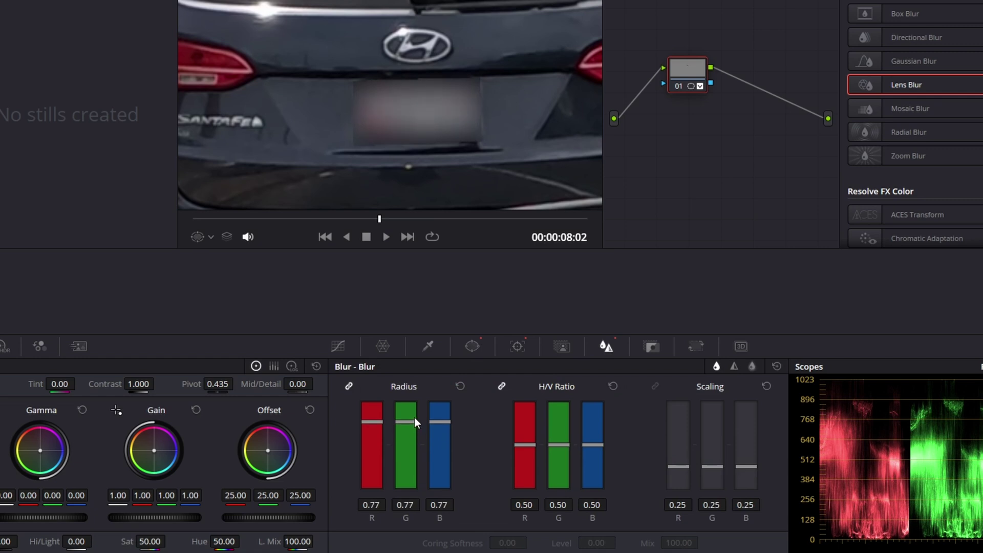
{"action": "left_click_drag", "start_coordinate": [406, 422], "coordinate": [398, 402]}
{"action": "mouse_move", "coordinate": [407, 418]}
{"action": "left_mouse_down"}
{"action": "mouse_move", "coordinate": [407, 437]}
{"action": "mouse_move", "coordinate": [412, 417]}
{"action": "left_mouse_up"}
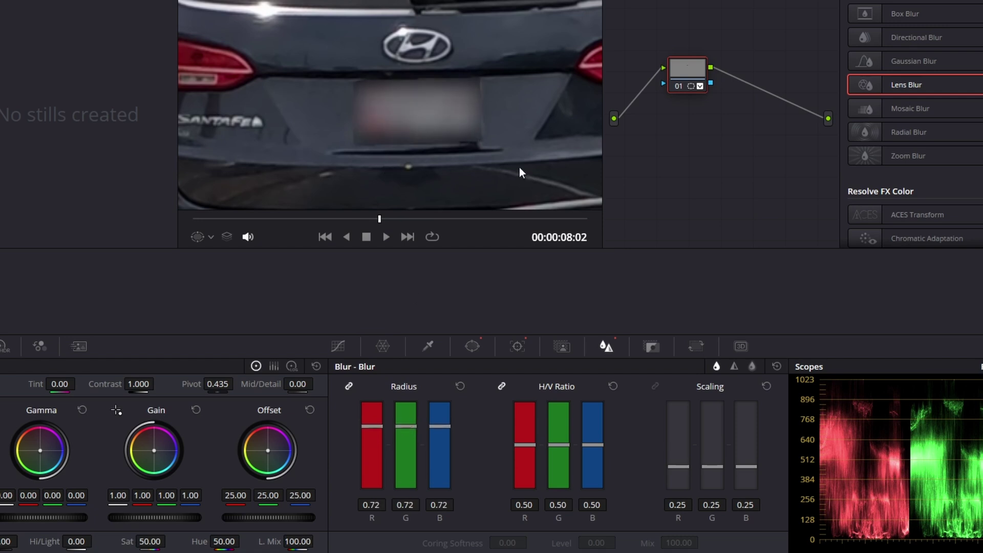